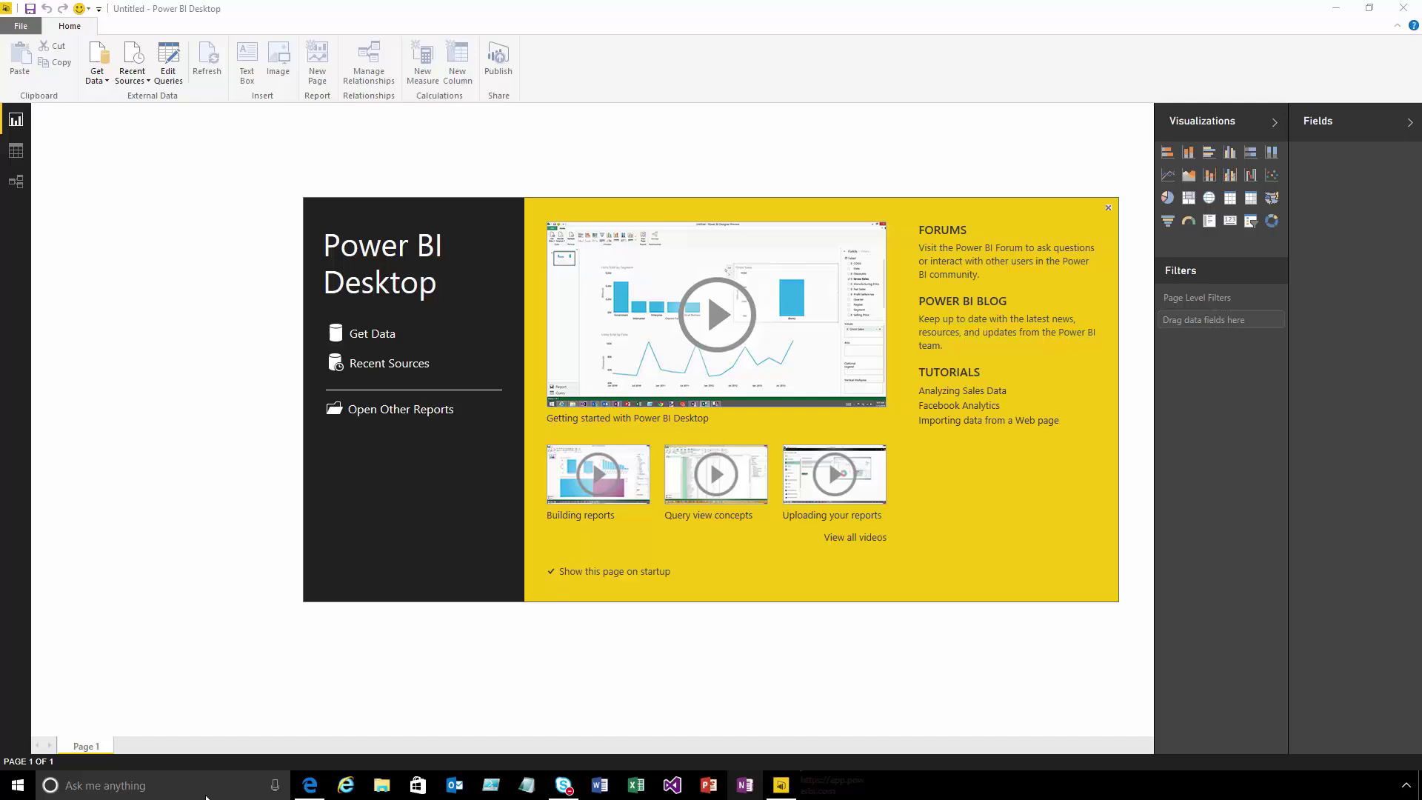
# Connect to the SQL Server 'ukbipm' via Get Data to list its six databases
pyautogui.click(383, 333)
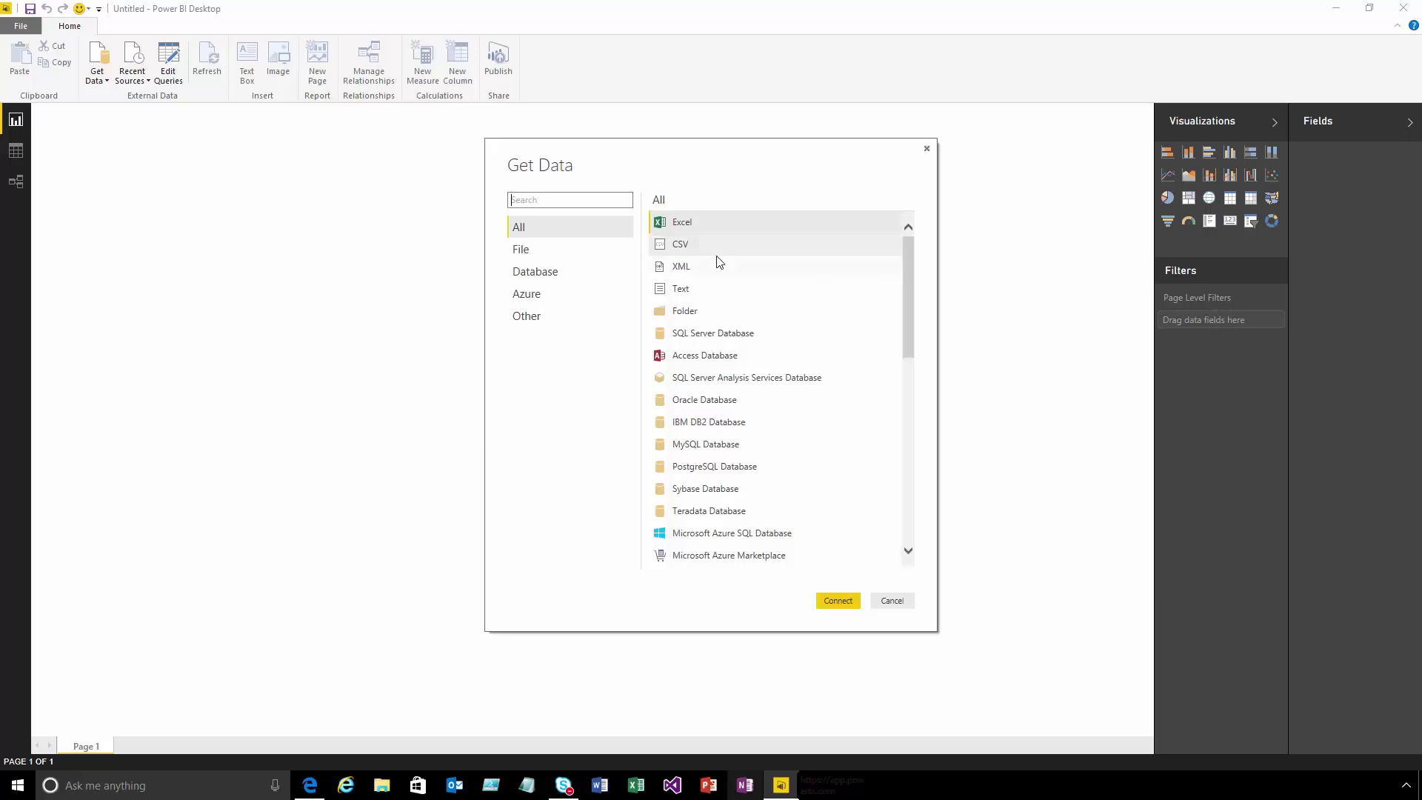
pyautogui.click(713, 337)
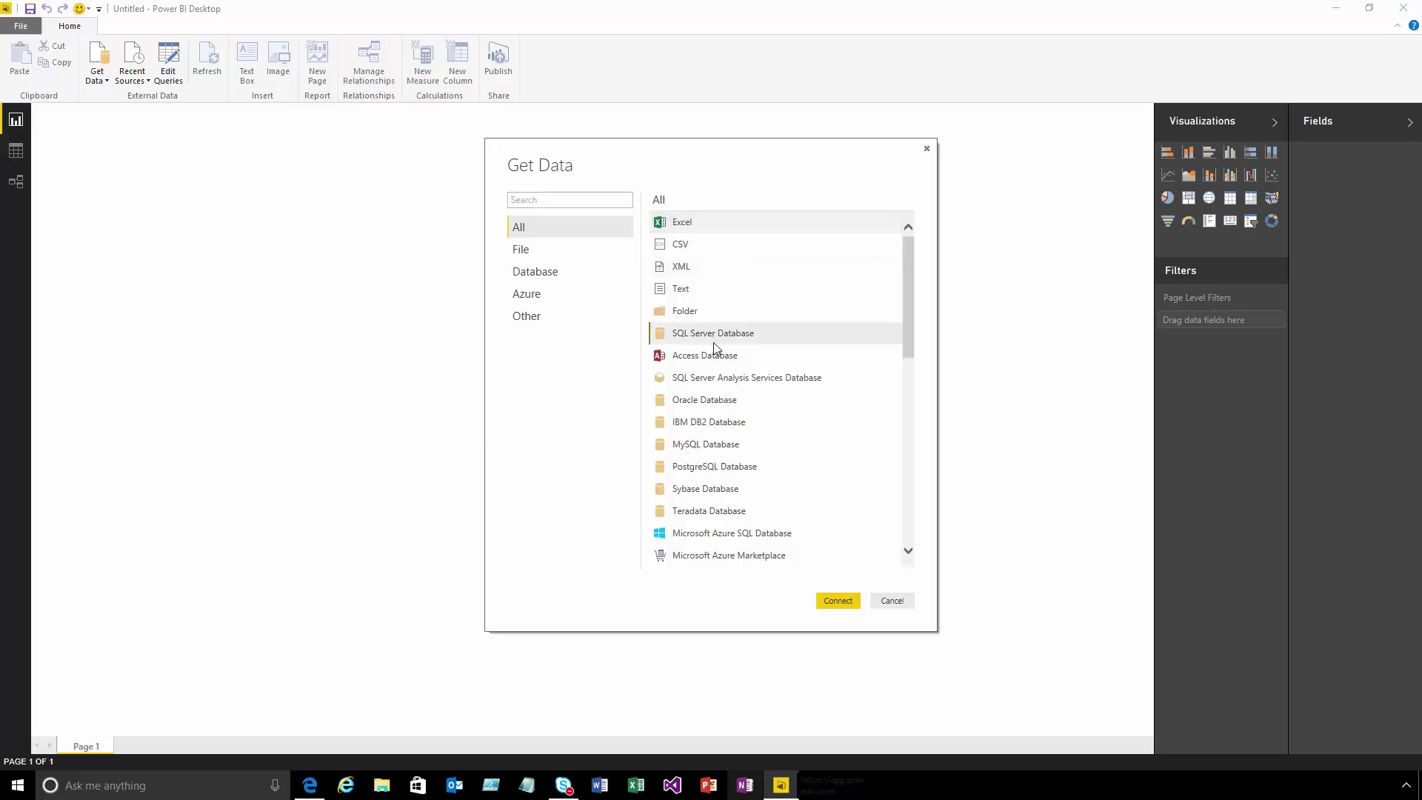
pyautogui.click(833, 603)
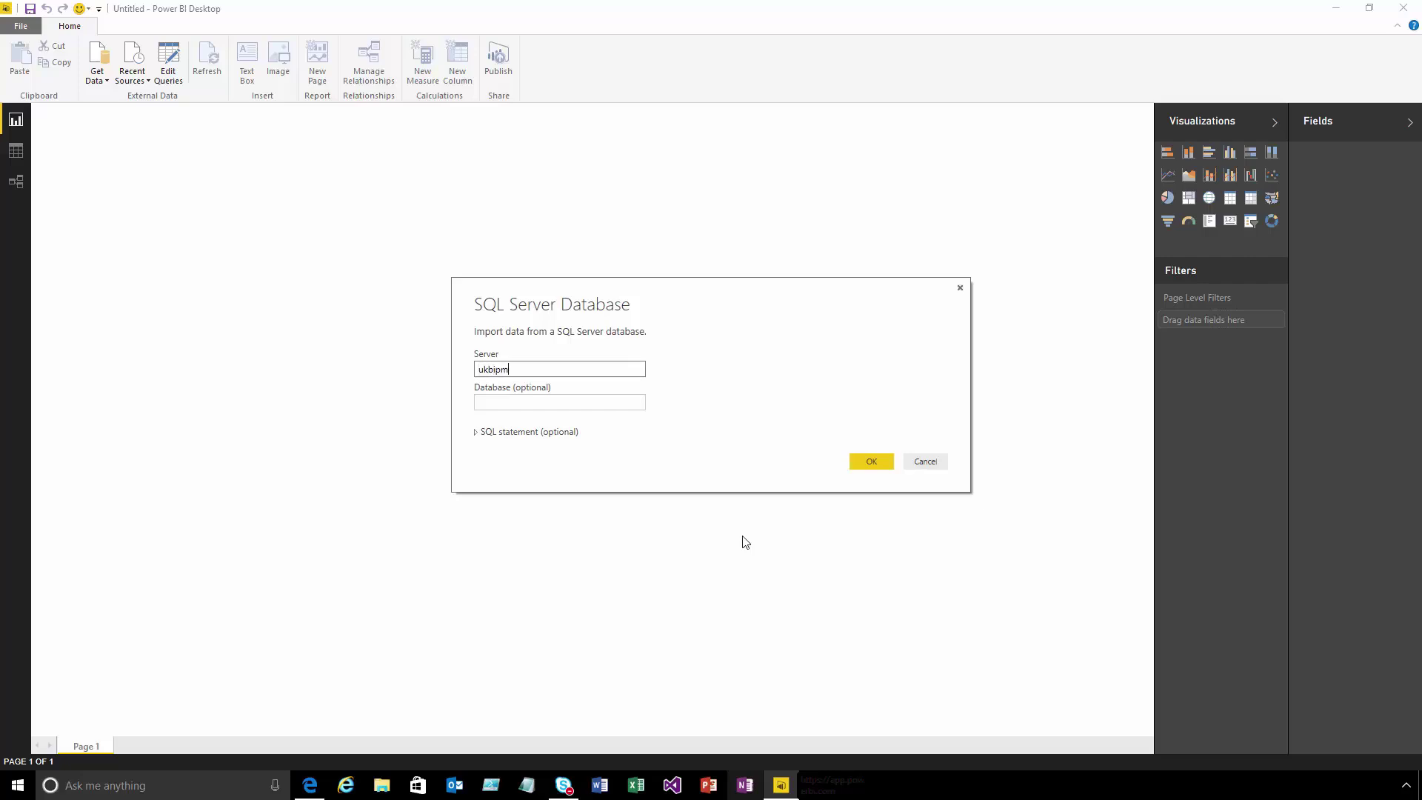
pyautogui.click(878, 465)
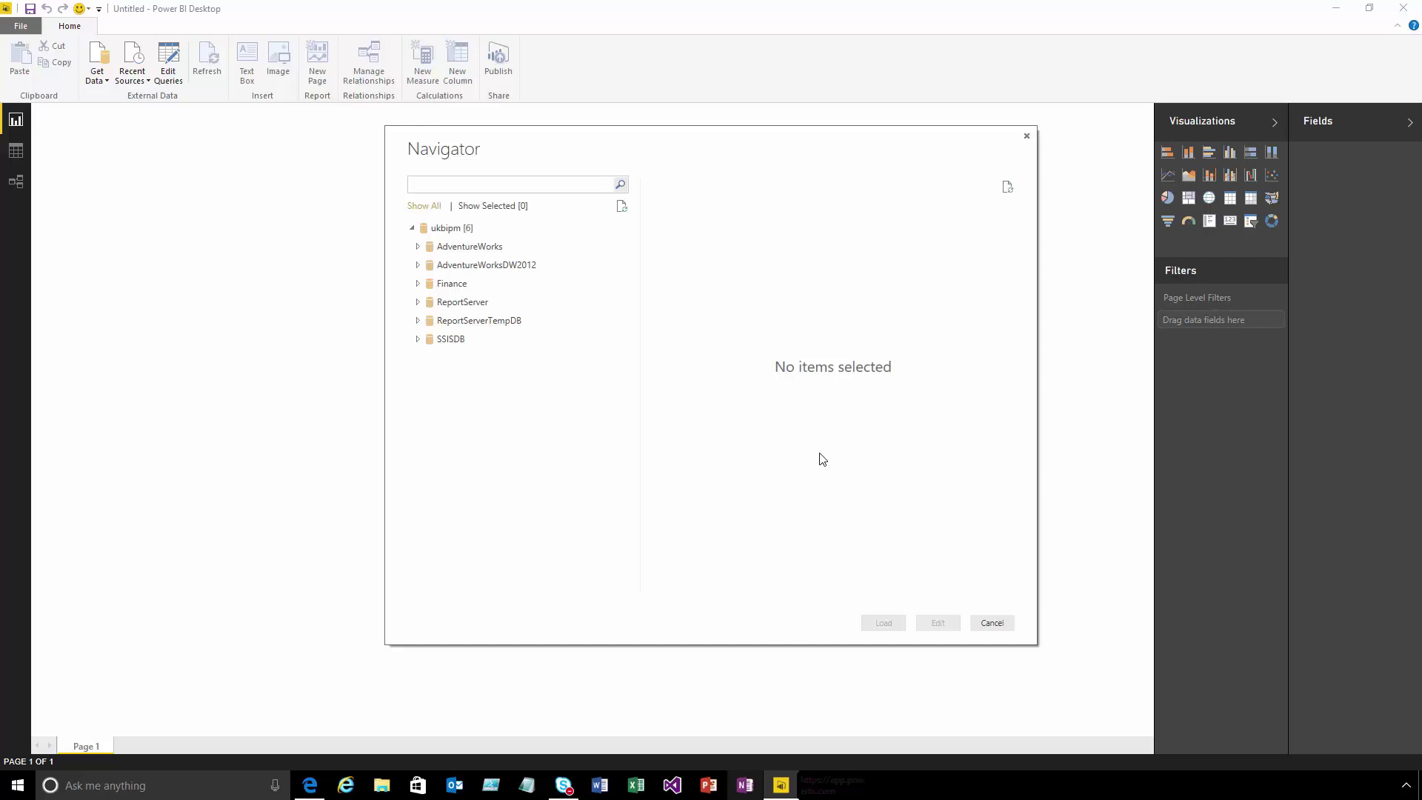
# Select the Finance table in the Finance database and open it in the Query Editor
pyautogui.click(418, 284)
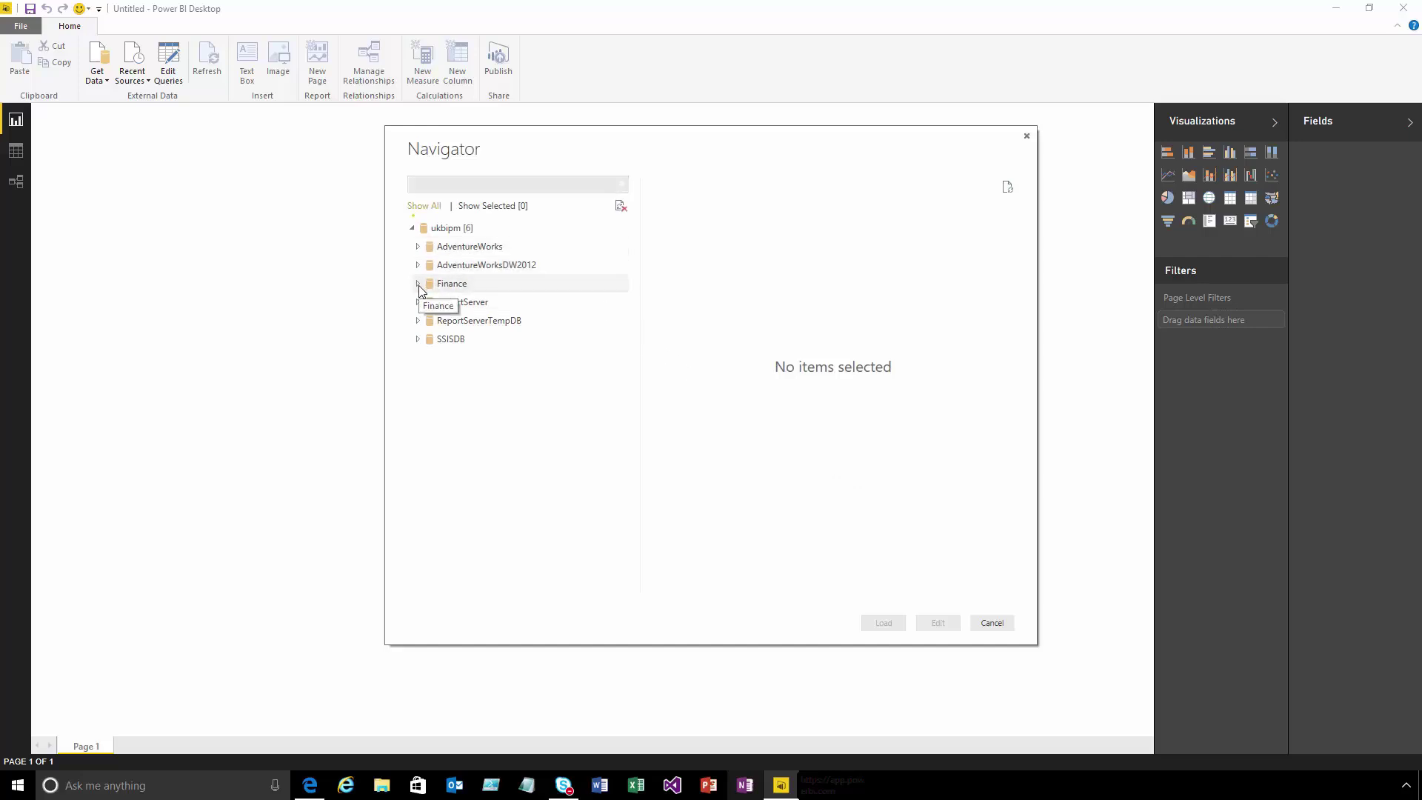
pyautogui.click(467, 303)
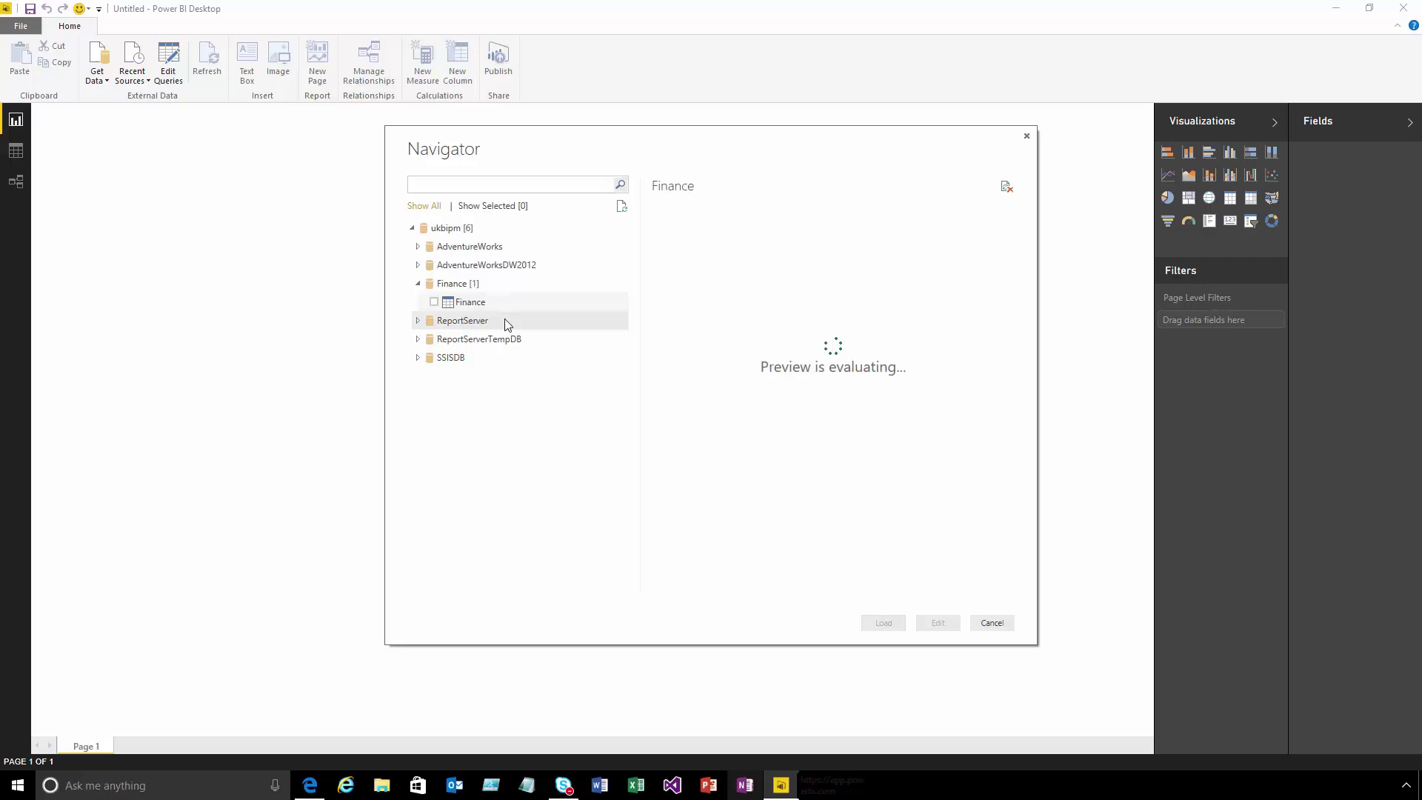
pyautogui.click(434, 302)
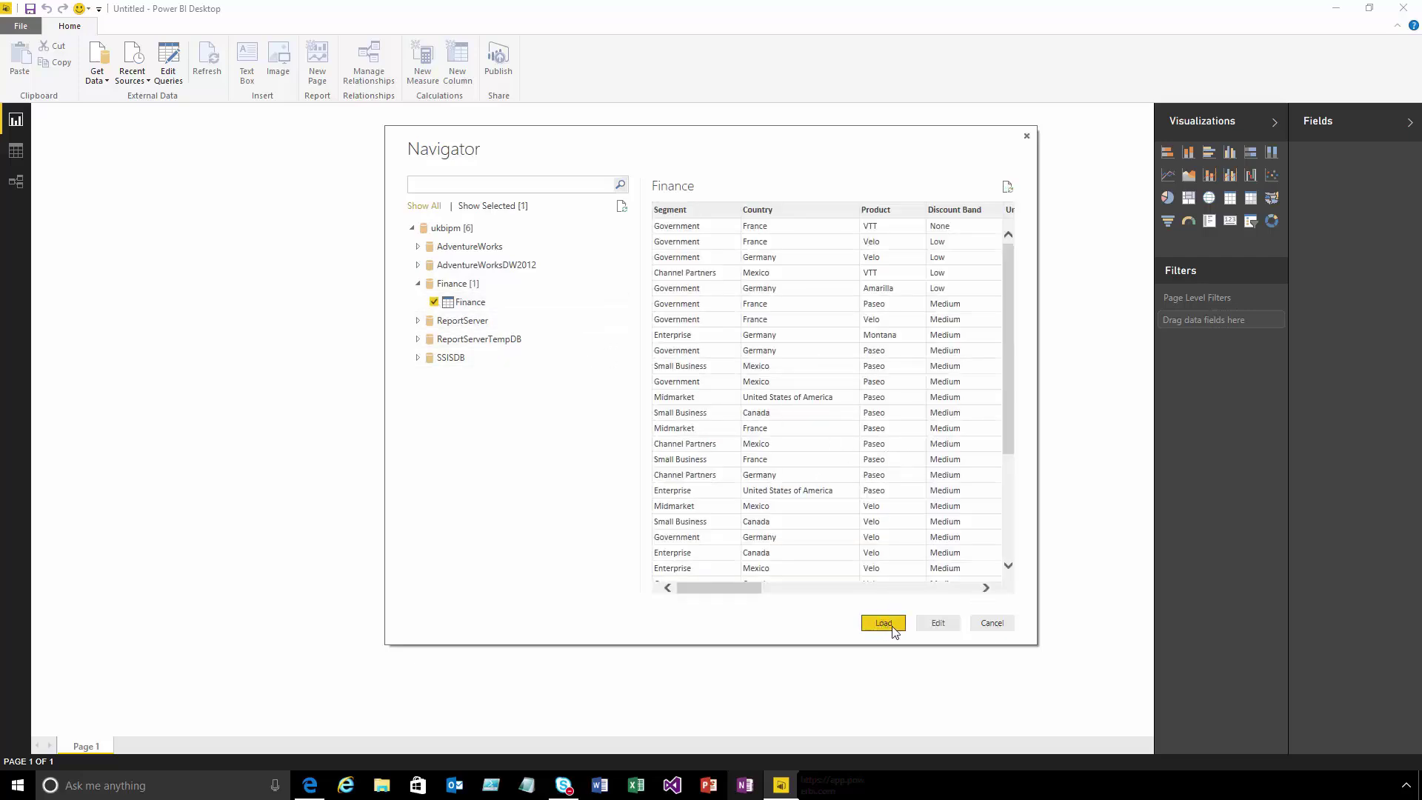
pyautogui.click(939, 623)
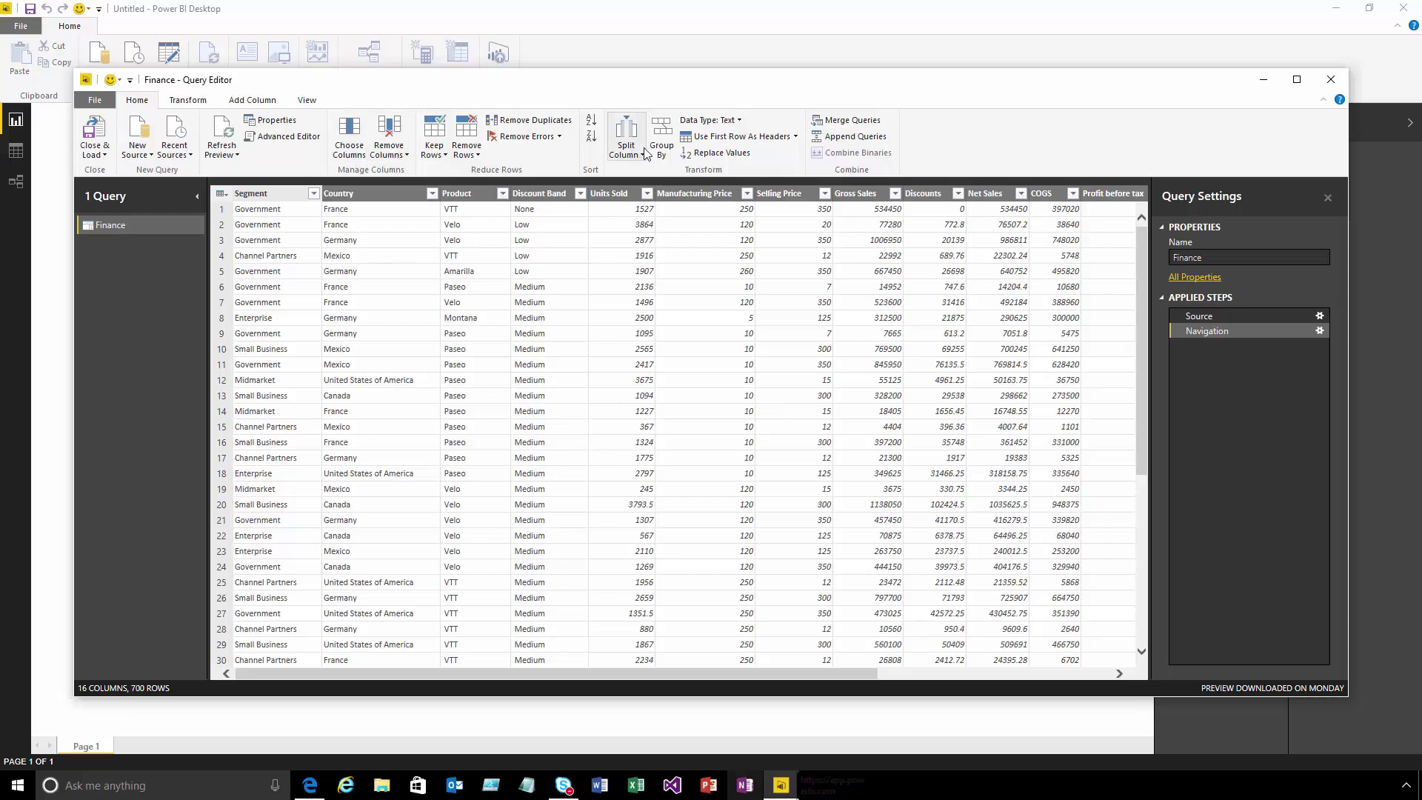
# Review the Finance query's Transform commands, then Close & Apply to load its 16 fields
pyautogui.click(207, 101)
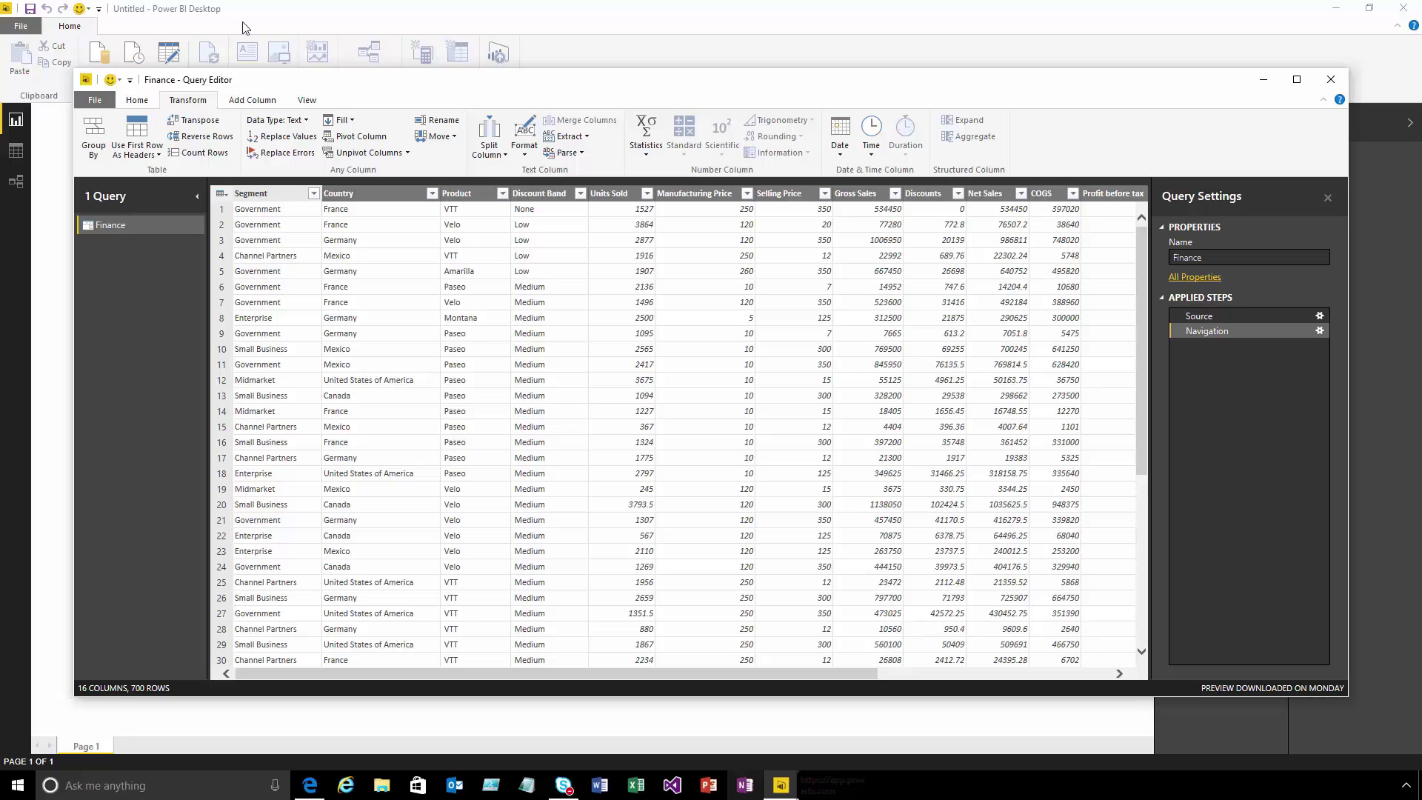
pyautogui.click(137, 100)
# Build a column chart of Gross Sales by Product, with Paseo highest at about $35.6M
pyautogui.click(95, 134)
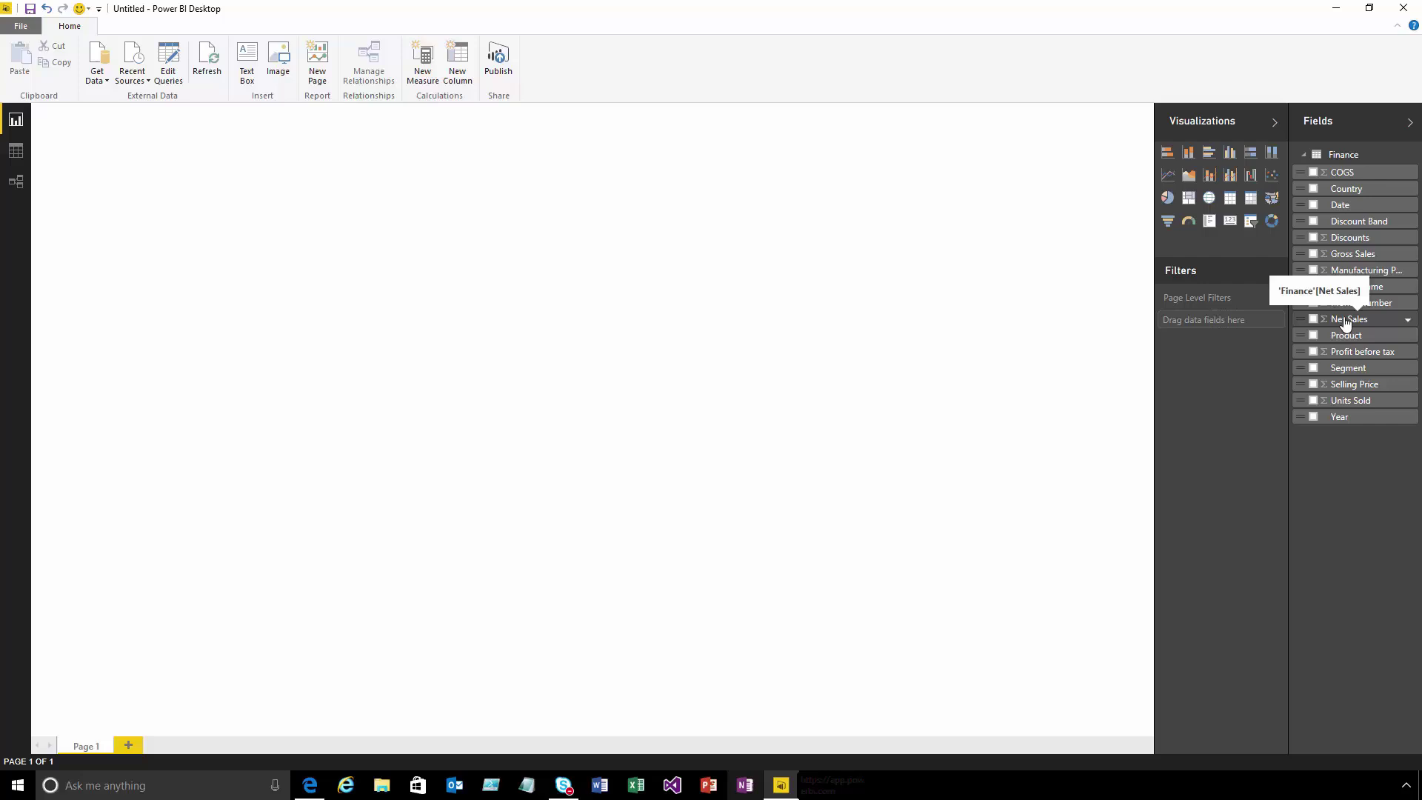
pyautogui.moveTo(1352, 253); pyautogui.dragTo(274, 252)
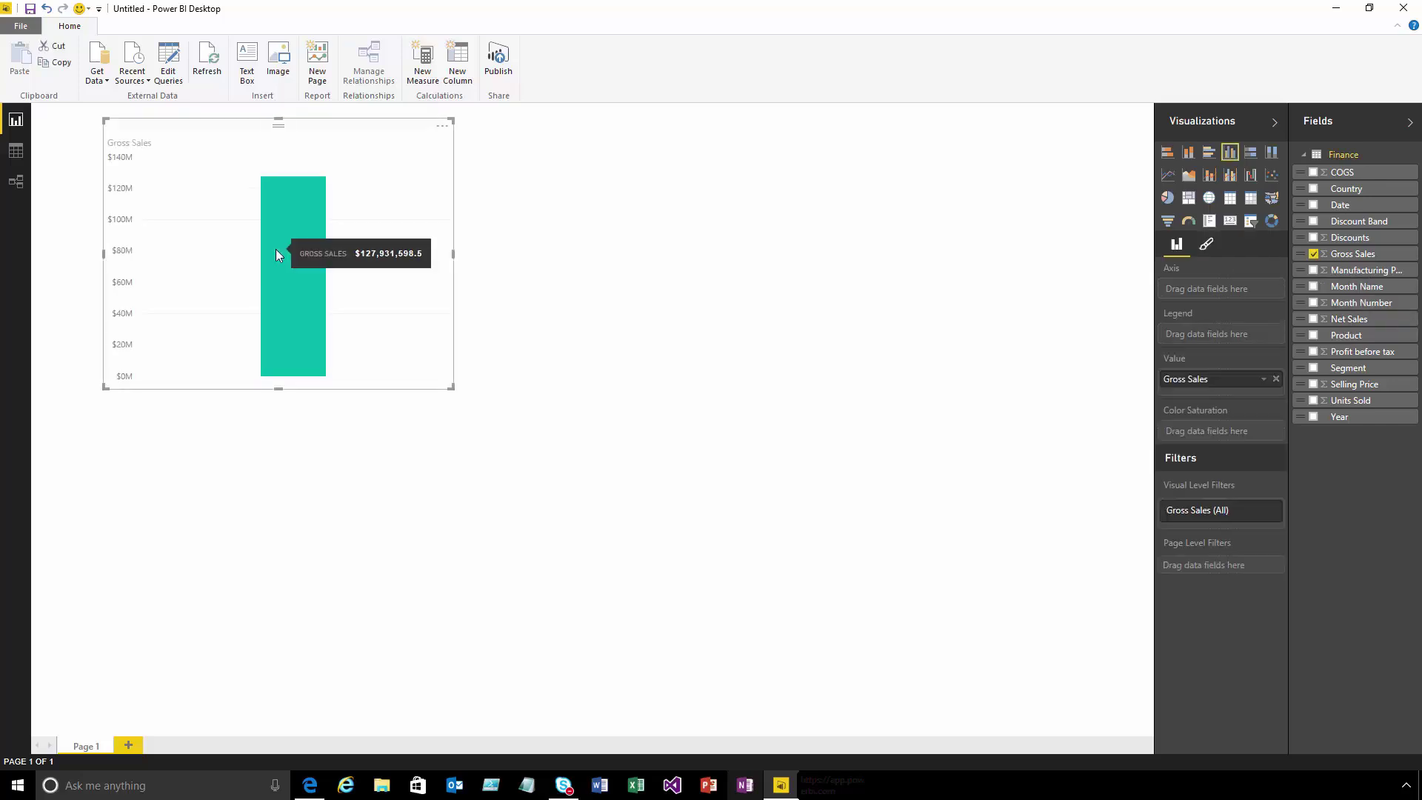
pyautogui.moveTo(1359, 337); pyautogui.dragTo(402, 302)
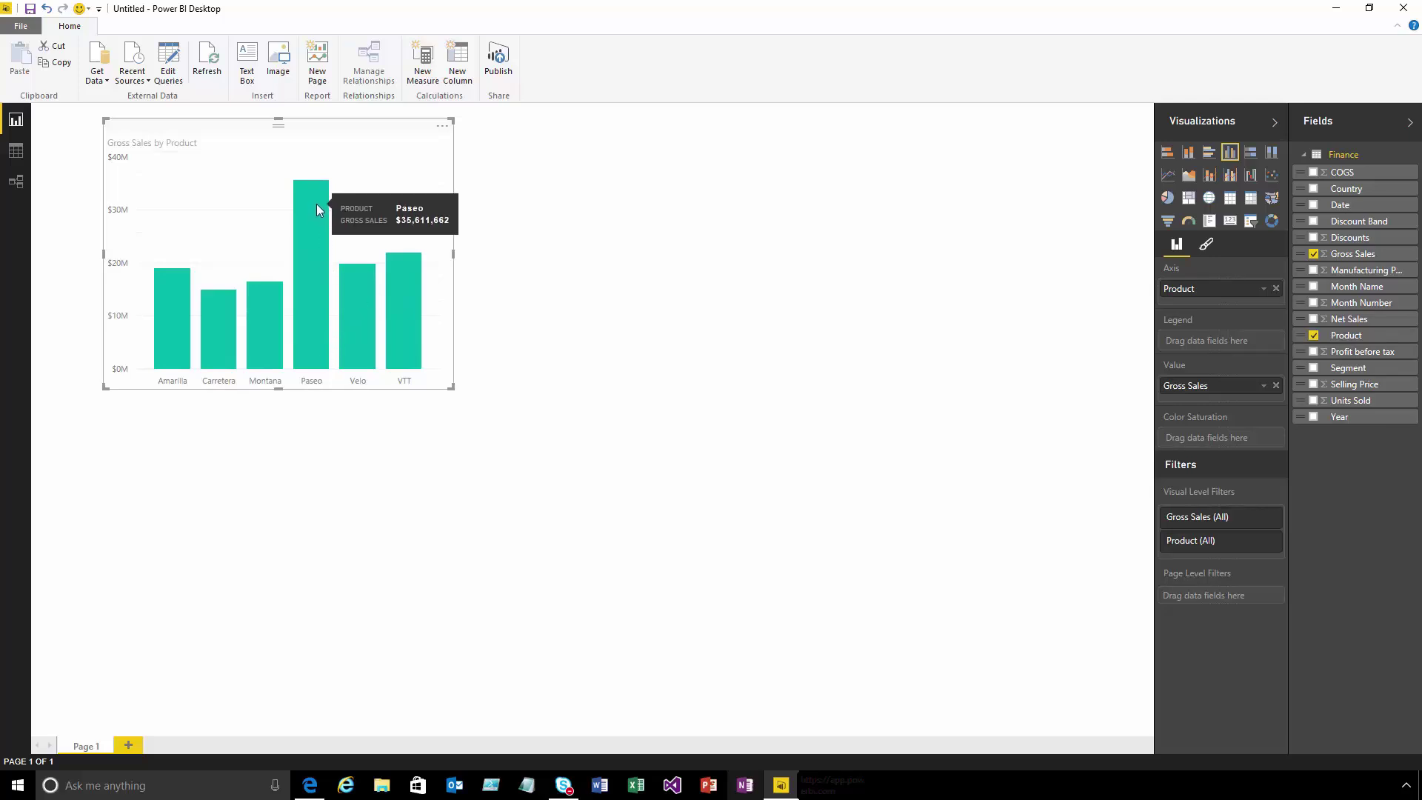
pyautogui.click(548, 280)
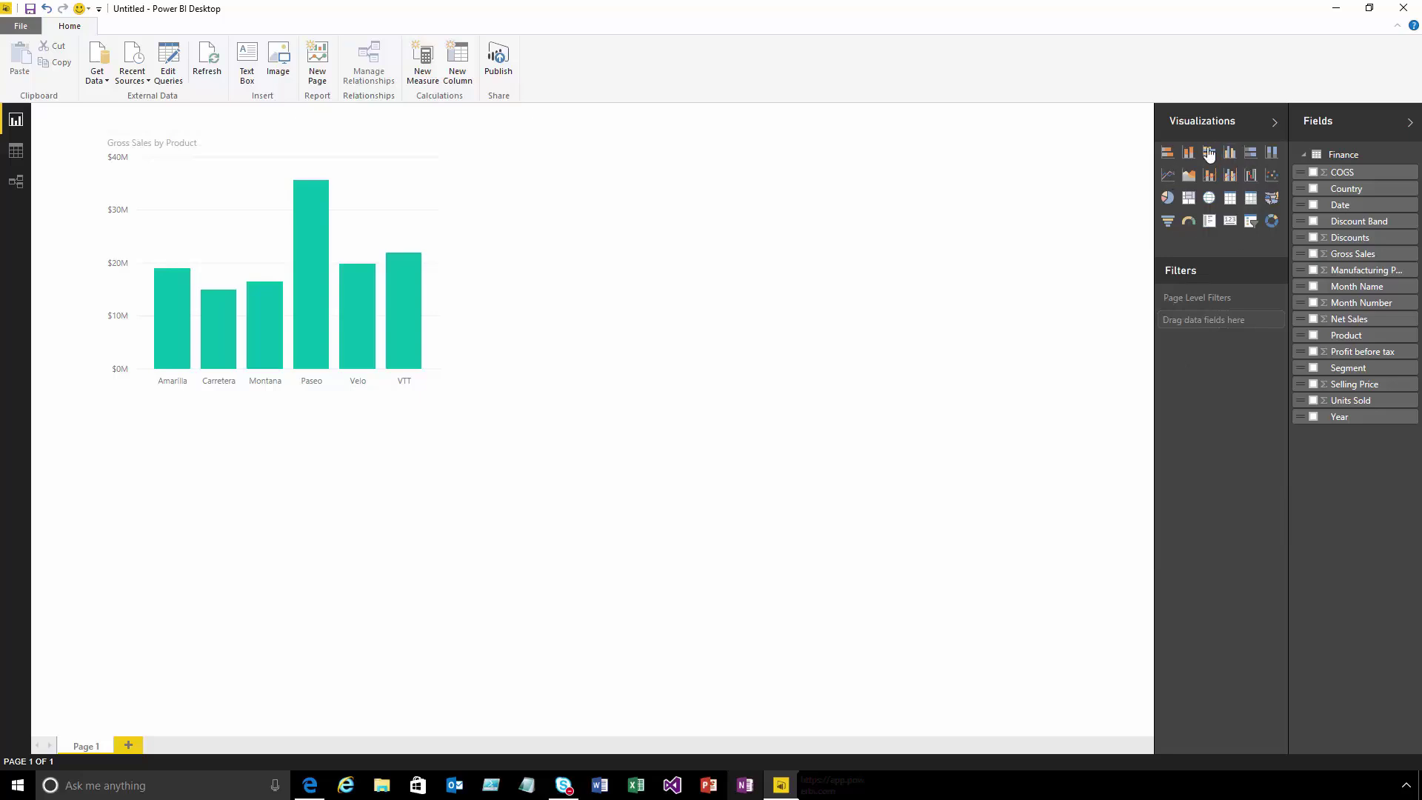
# Add a map below the column chart with Country as location and Gross Sales as bubble size
pyautogui.click(1209, 199)
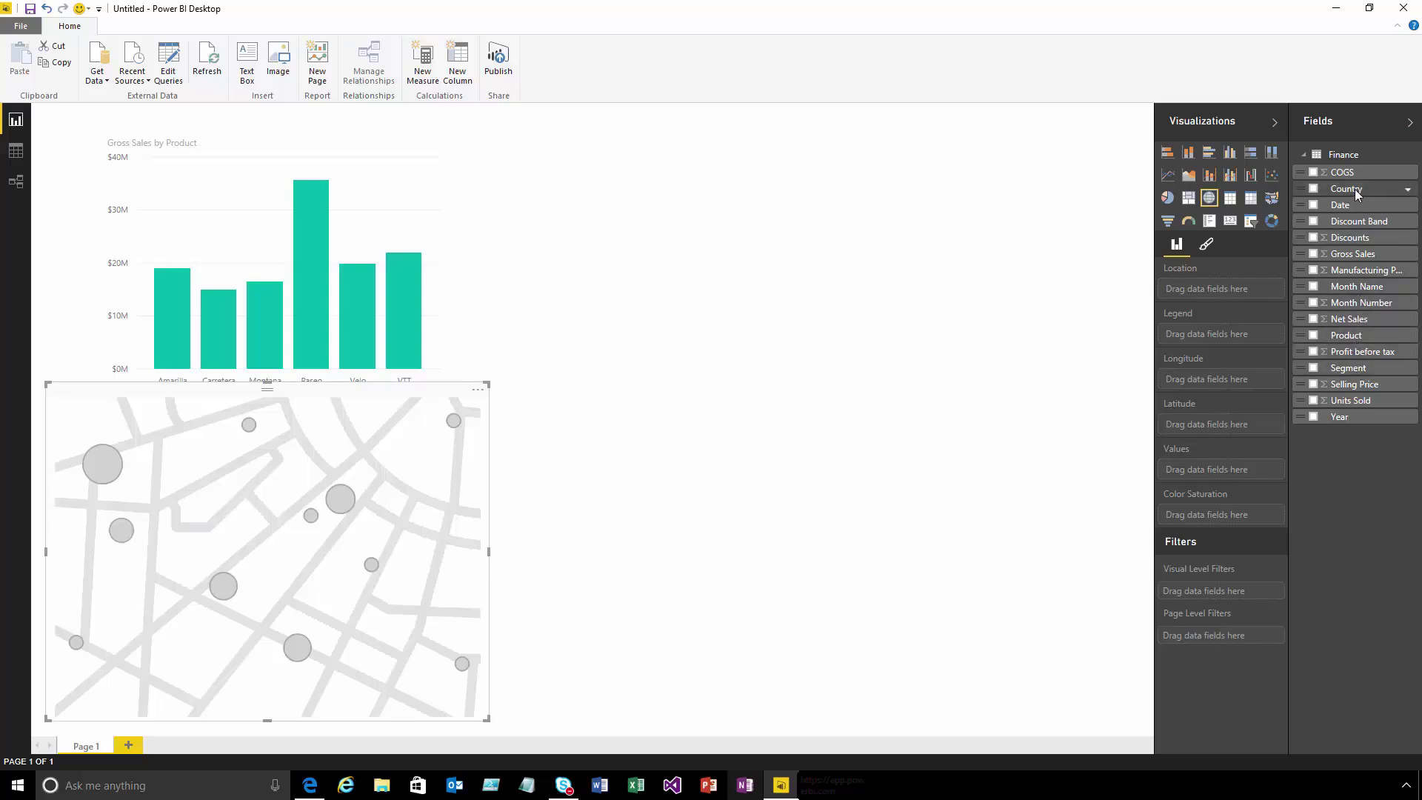
pyautogui.moveTo(1357, 194); pyautogui.dragTo(359, 509)
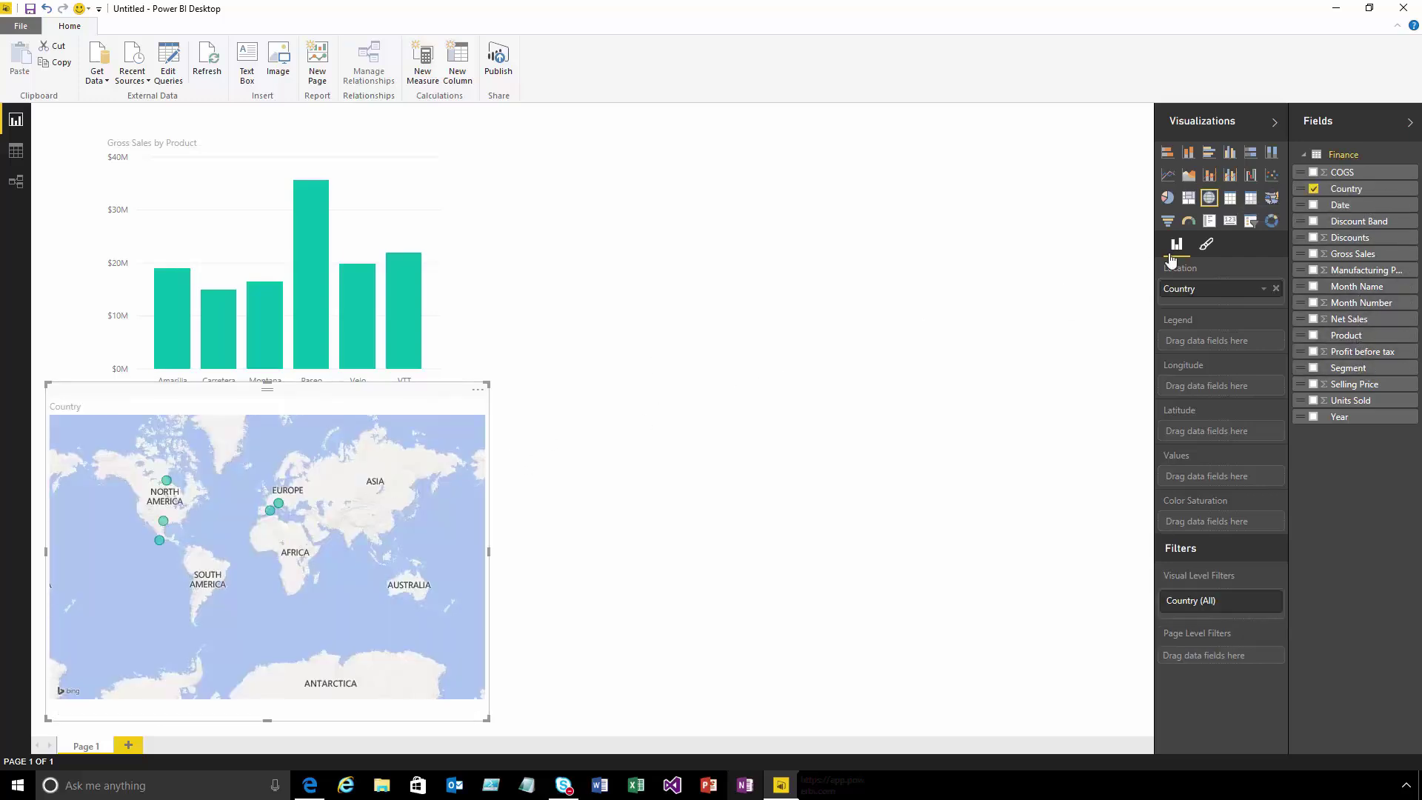
pyautogui.moveTo(1352, 254); pyautogui.dragTo(285, 529)
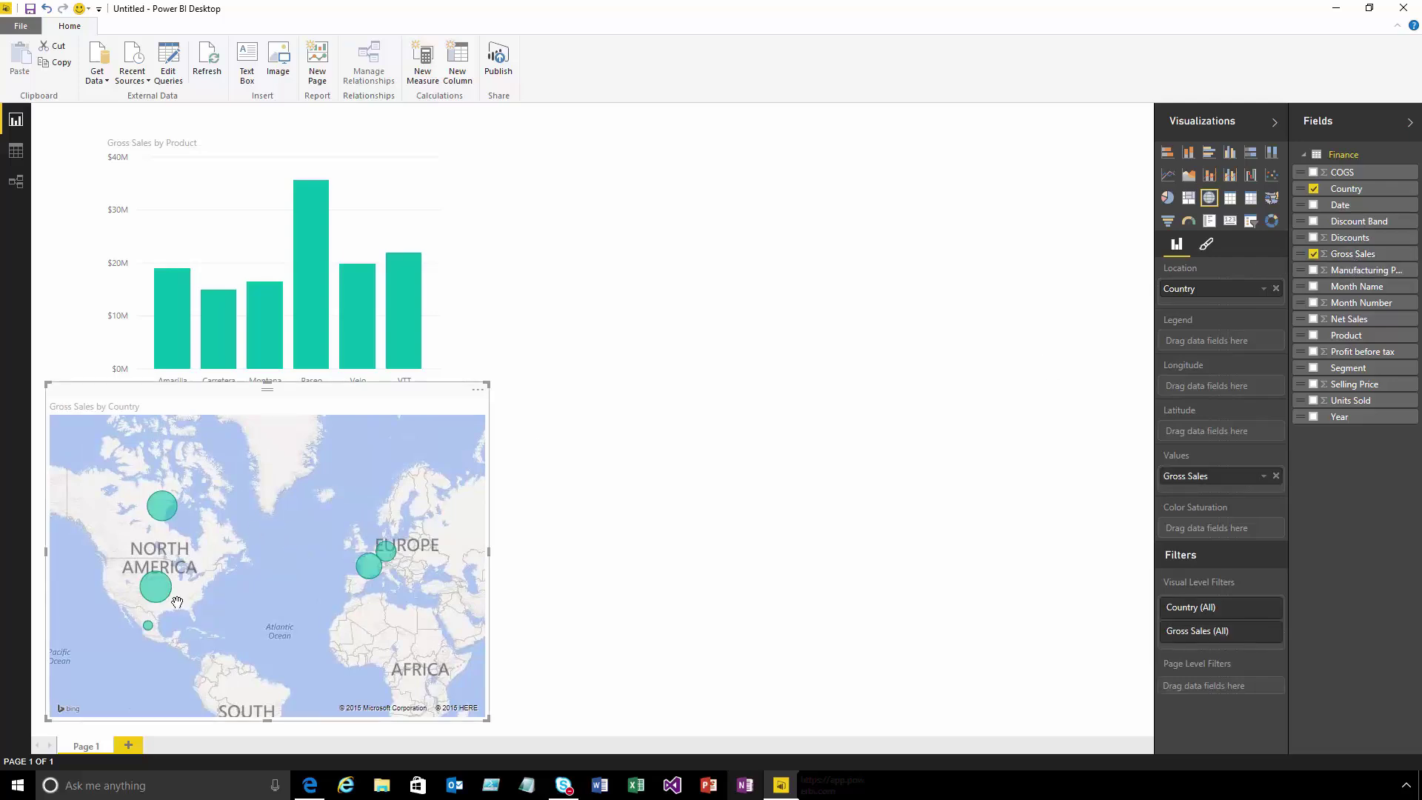
pyautogui.moveTo(164, 596)
pyautogui.click(562, 549)
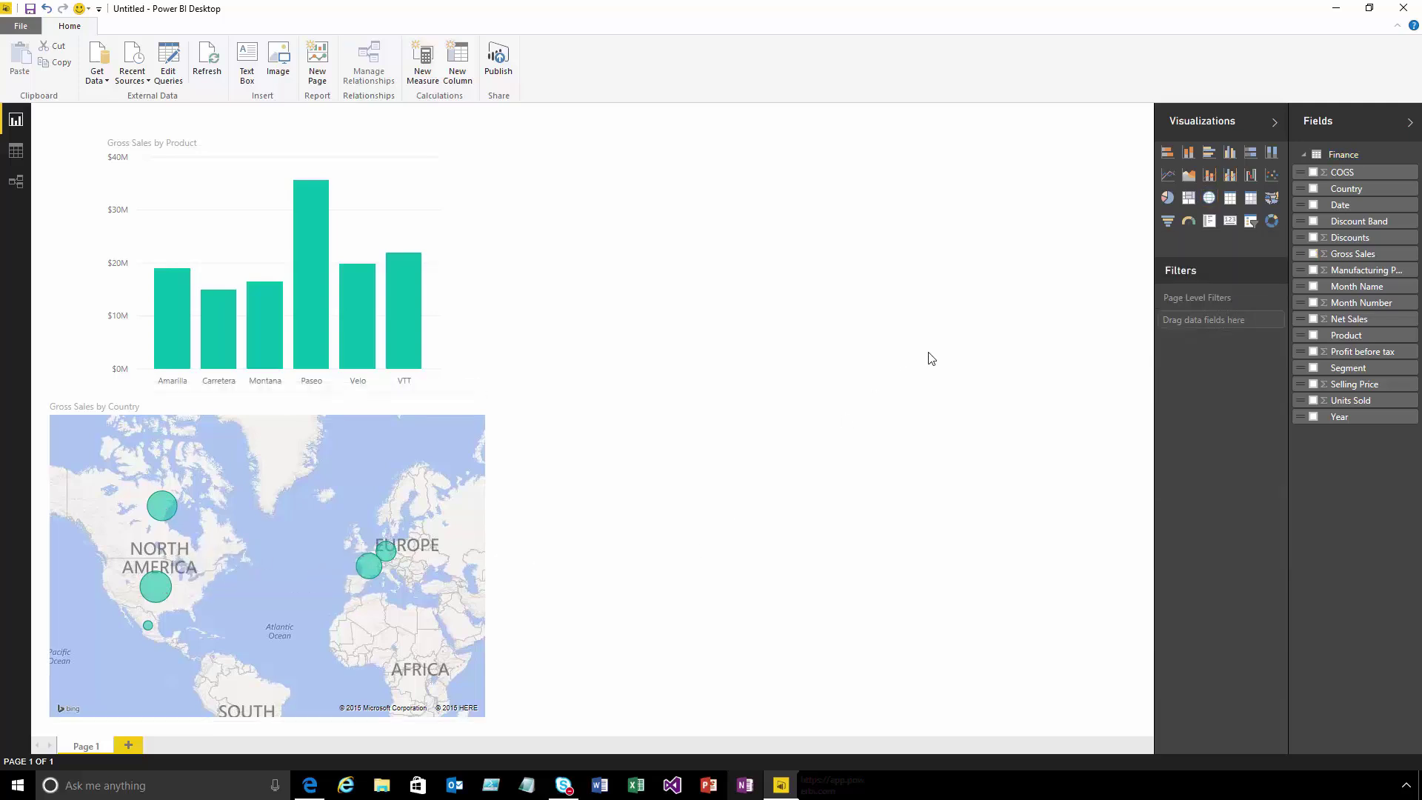
# Add a donut chart of Units Sold split by Segment beside the bar chart
pyautogui.click(1272, 222)
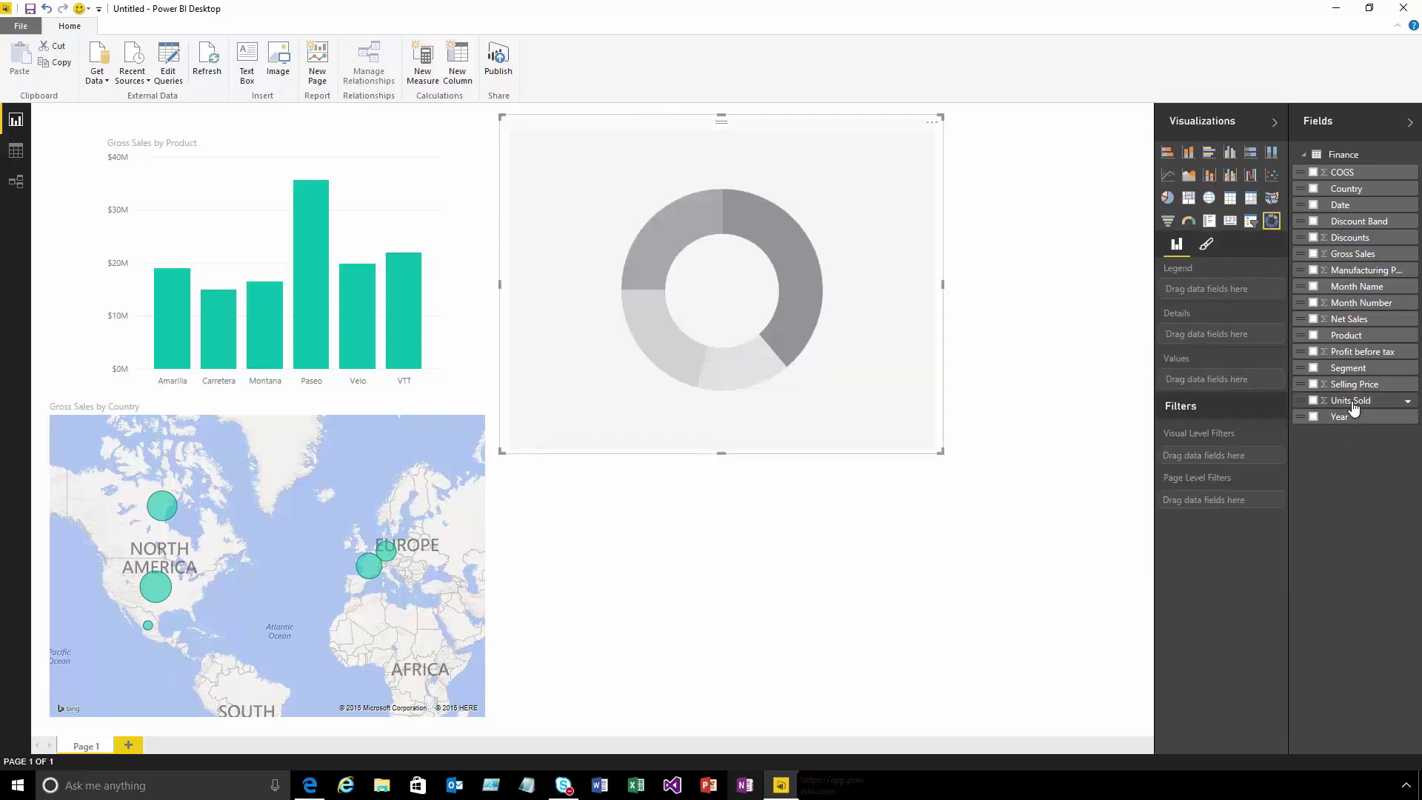
pyautogui.moveTo(1355, 401); pyautogui.dragTo(1224, 380)
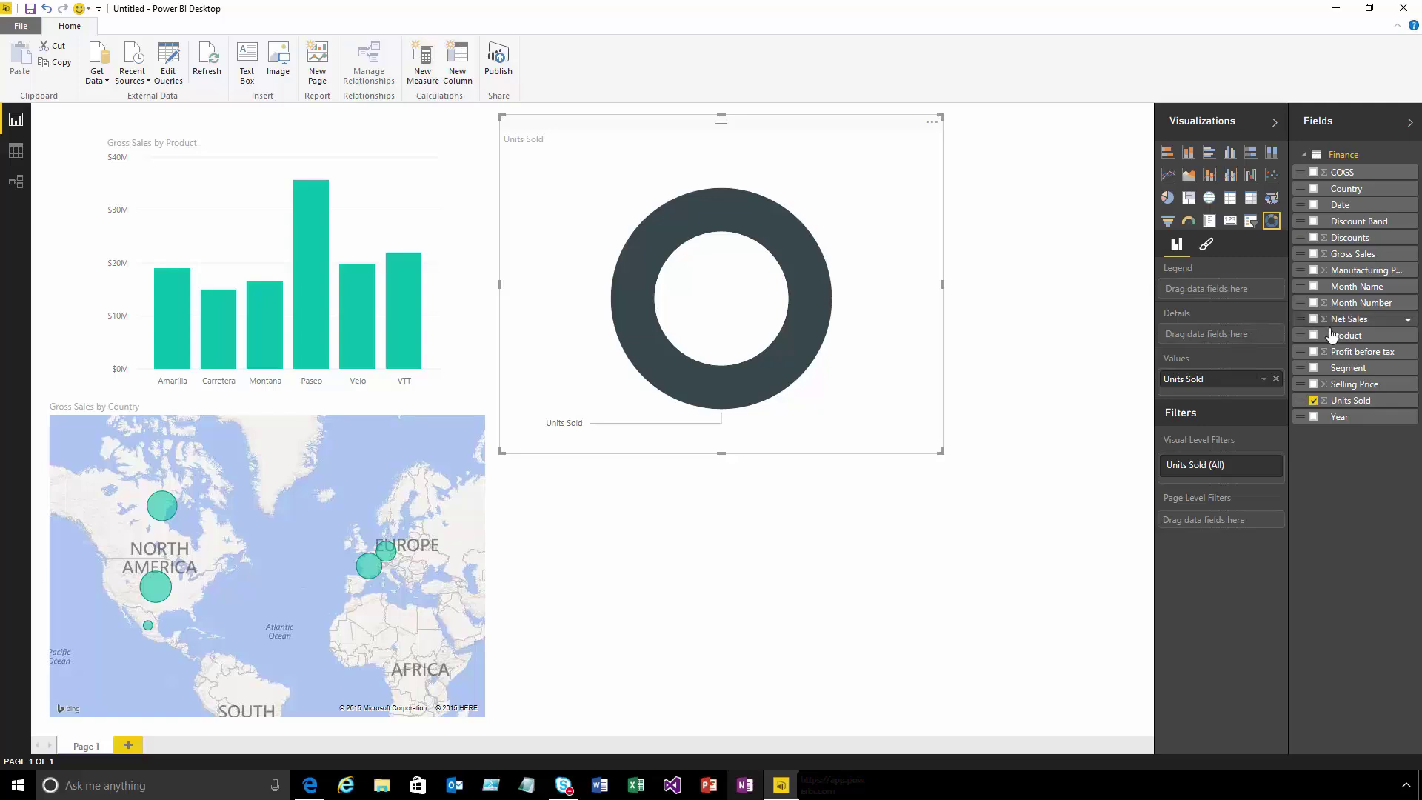
pyautogui.moveTo(1354, 373); pyautogui.dragTo(1218, 294)
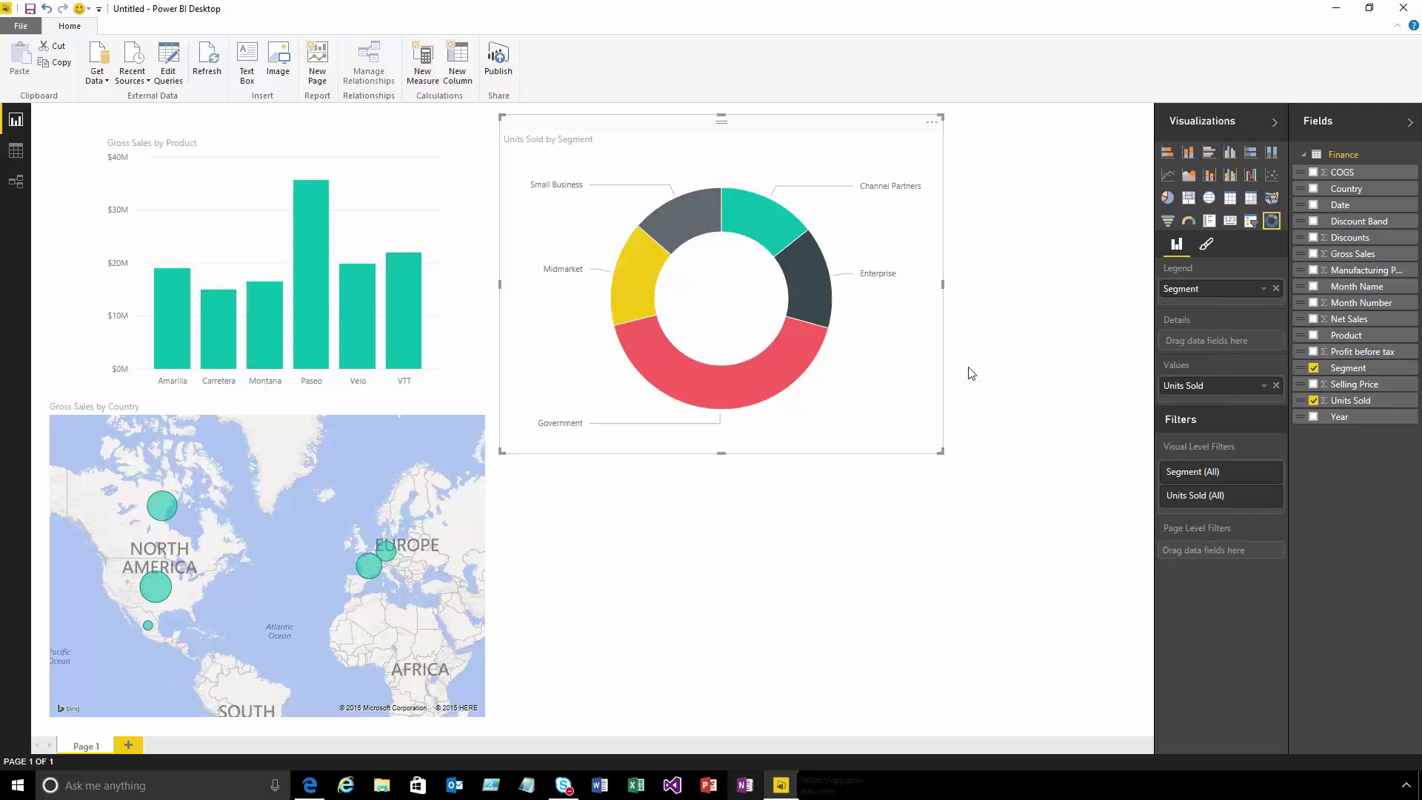
pyautogui.moveTo(770, 378)
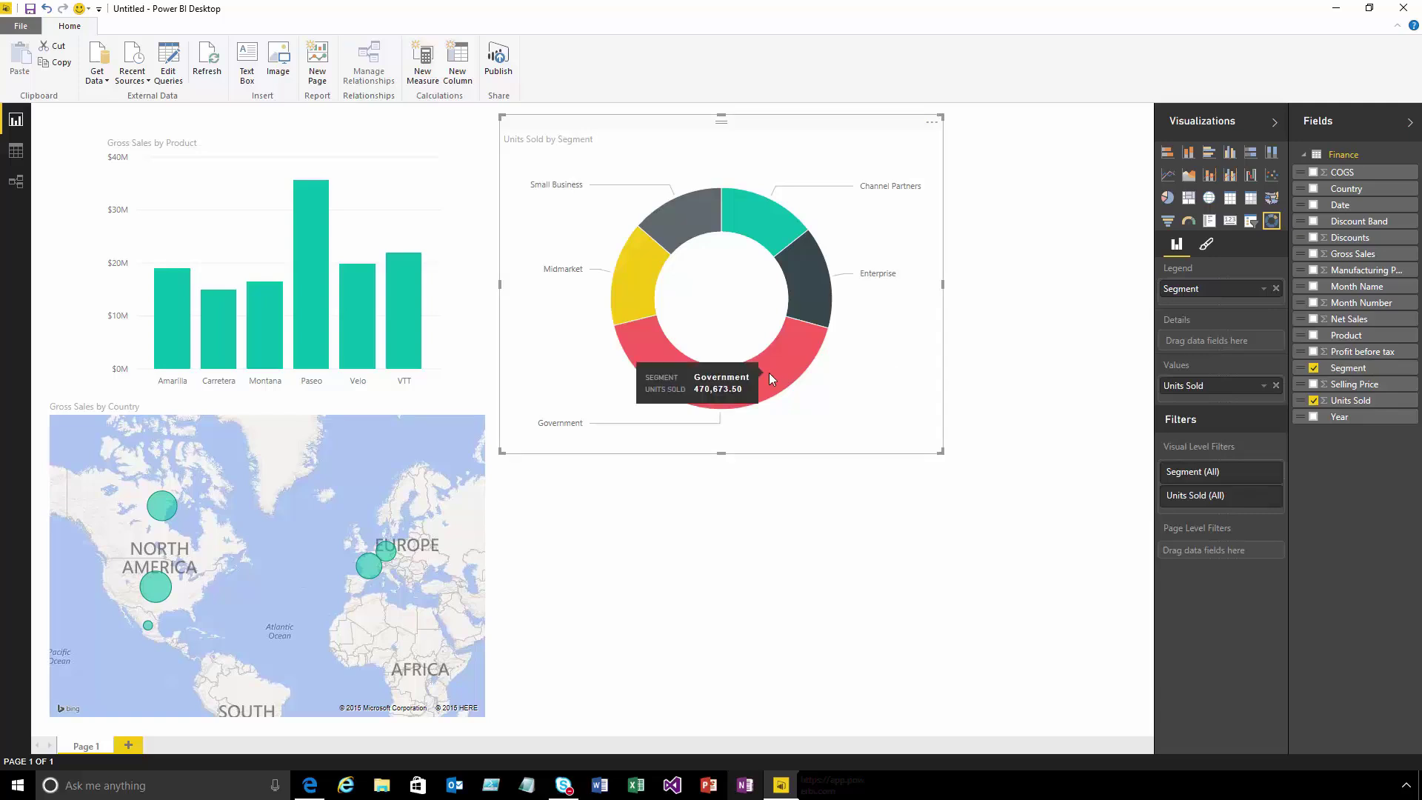
pyautogui.click(767, 570)
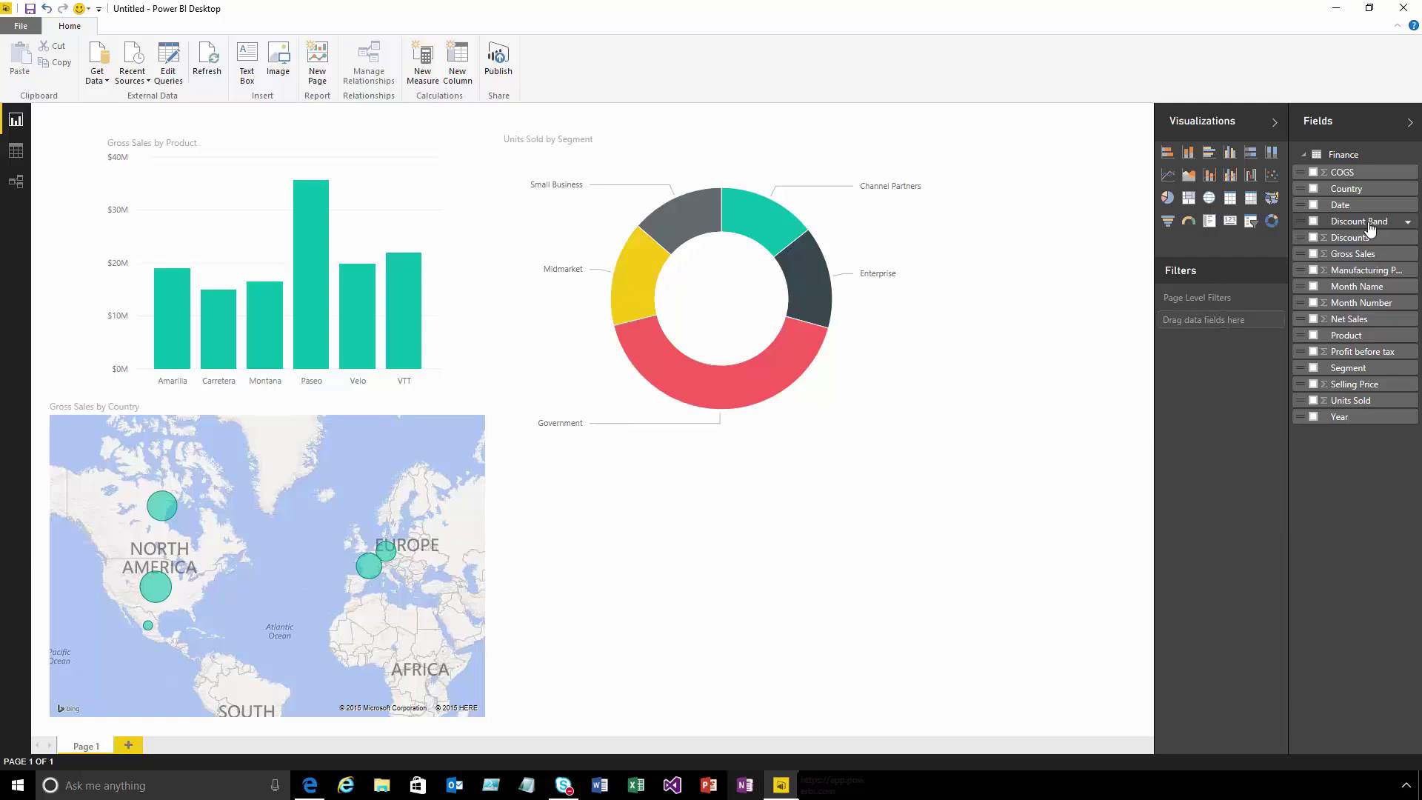
# Add a widened table of Discount Band, Month Name, Product, Profit before tax, Selling Price and Units Sold
pyautogui.moveTo(1371, 230); pyautogui.dragTo(752, 561)
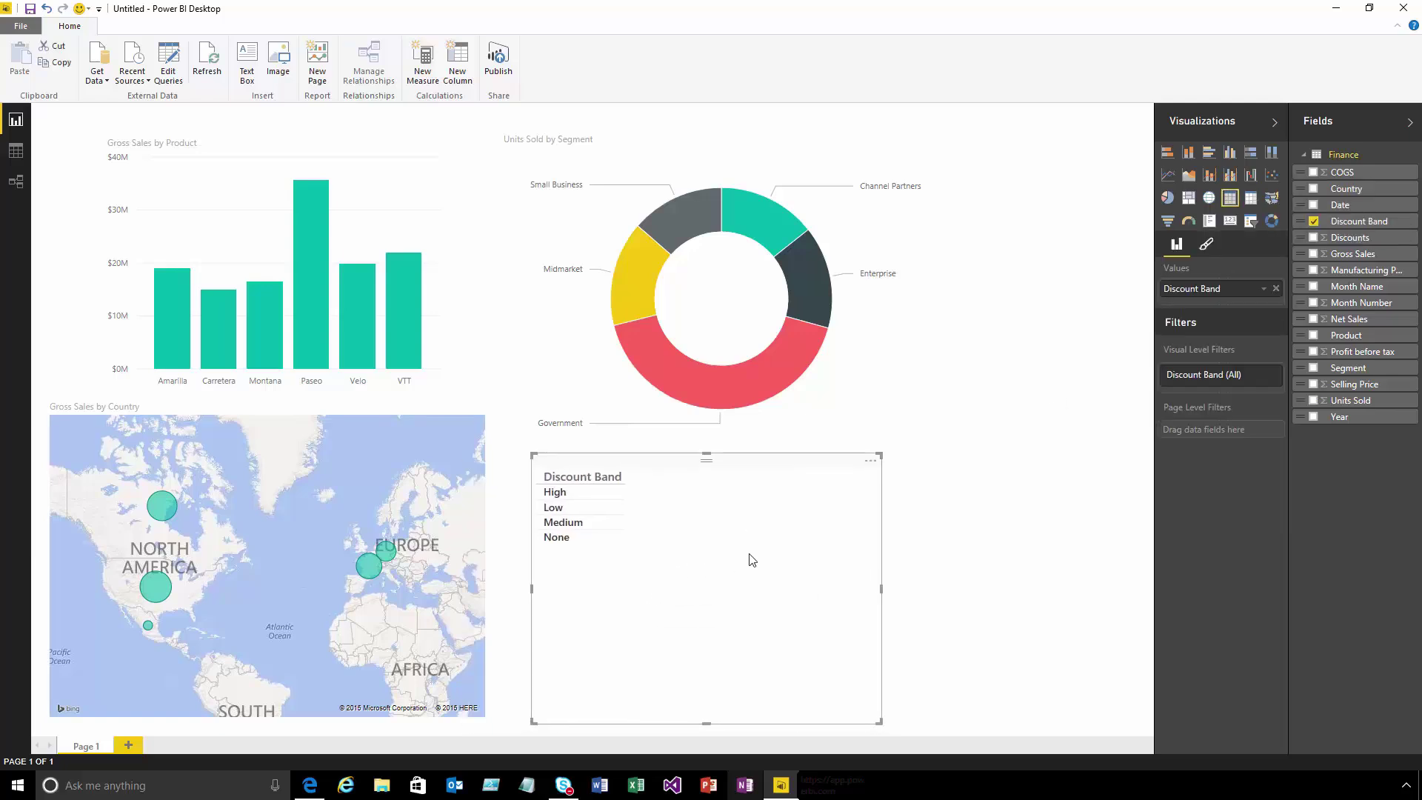
pyautogui.click(1313, 335)
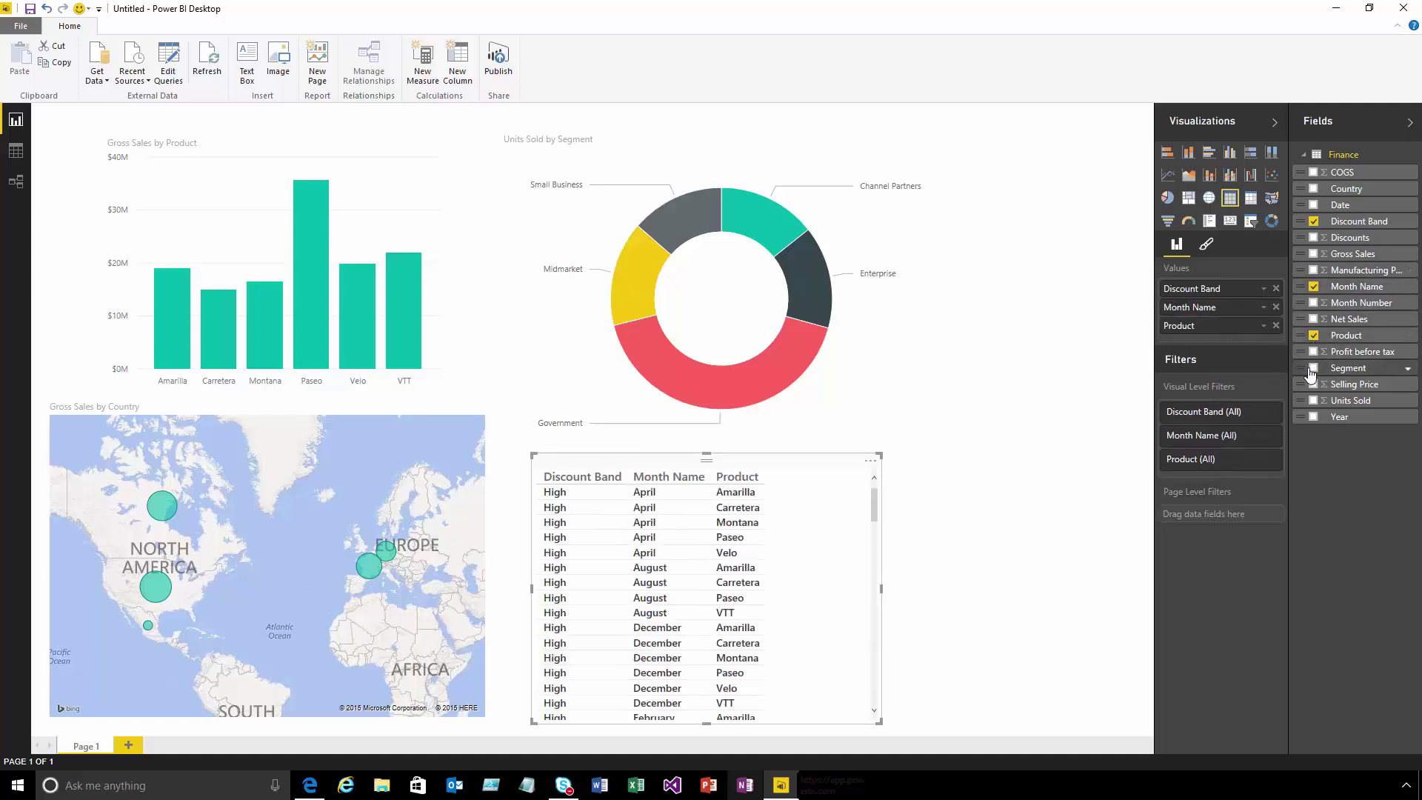
pyautogui.click(1313, 351)
pyautogui.click(1313, 384)
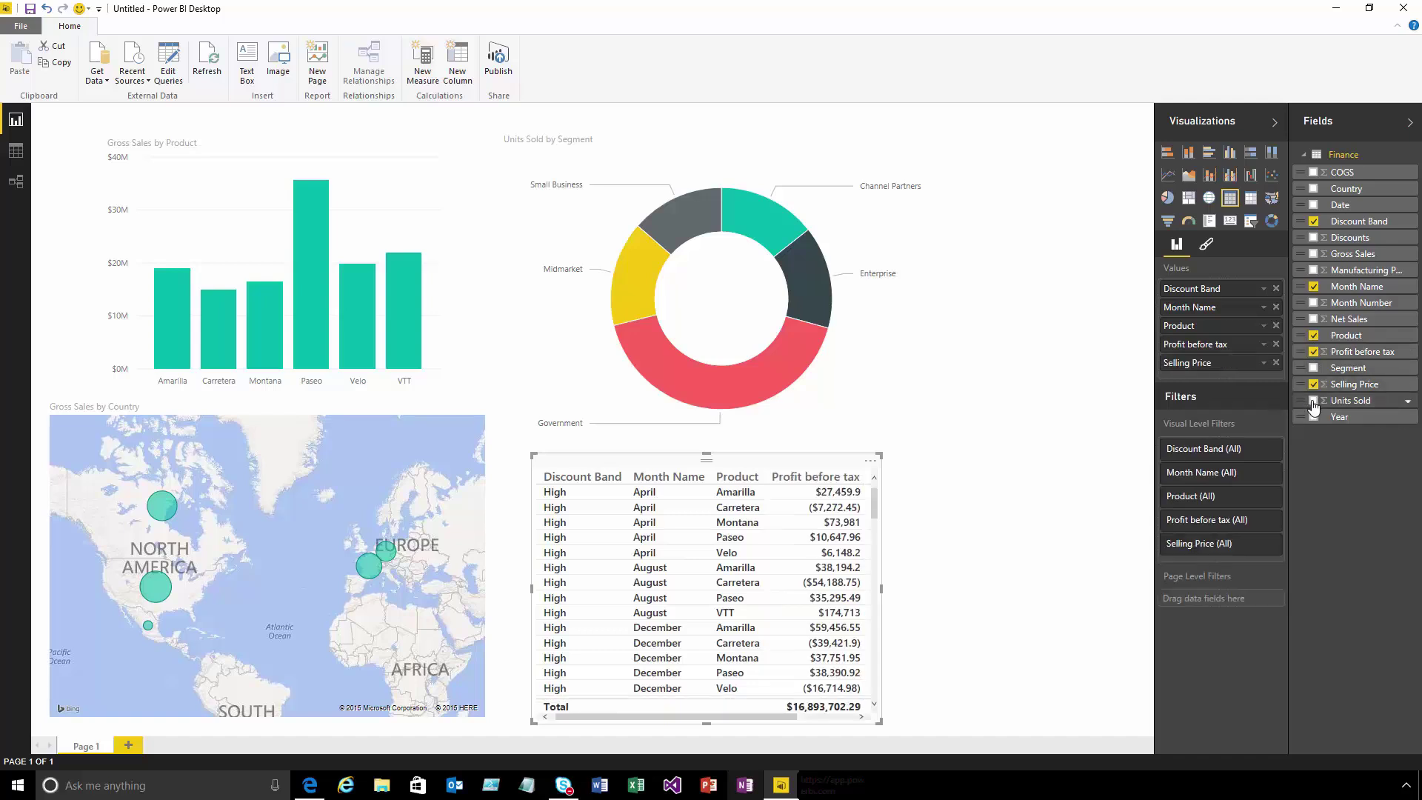
pyautogui.click(1313, 401)
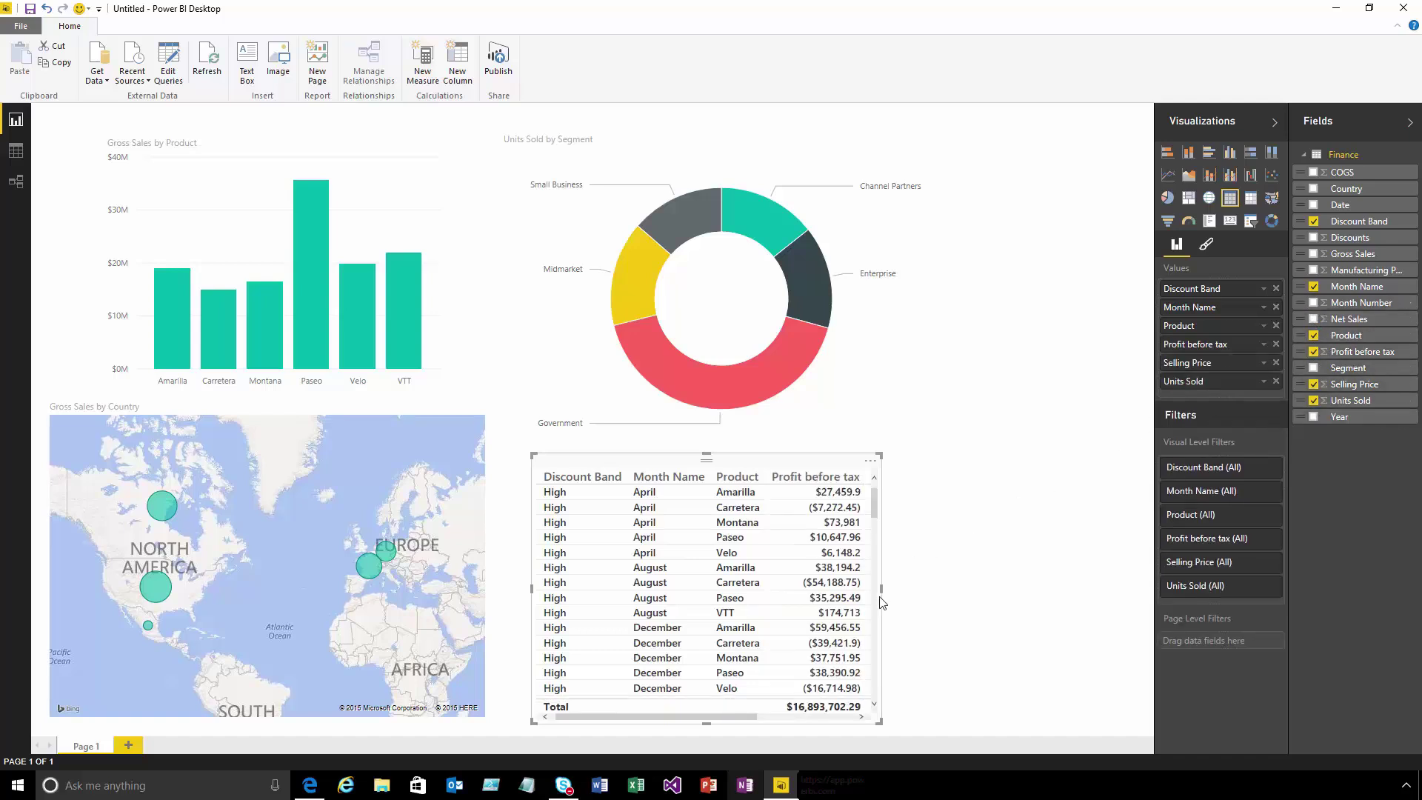
pyautogui.moveTo(881, 588); pyautogui.dragTo(1072, 586)
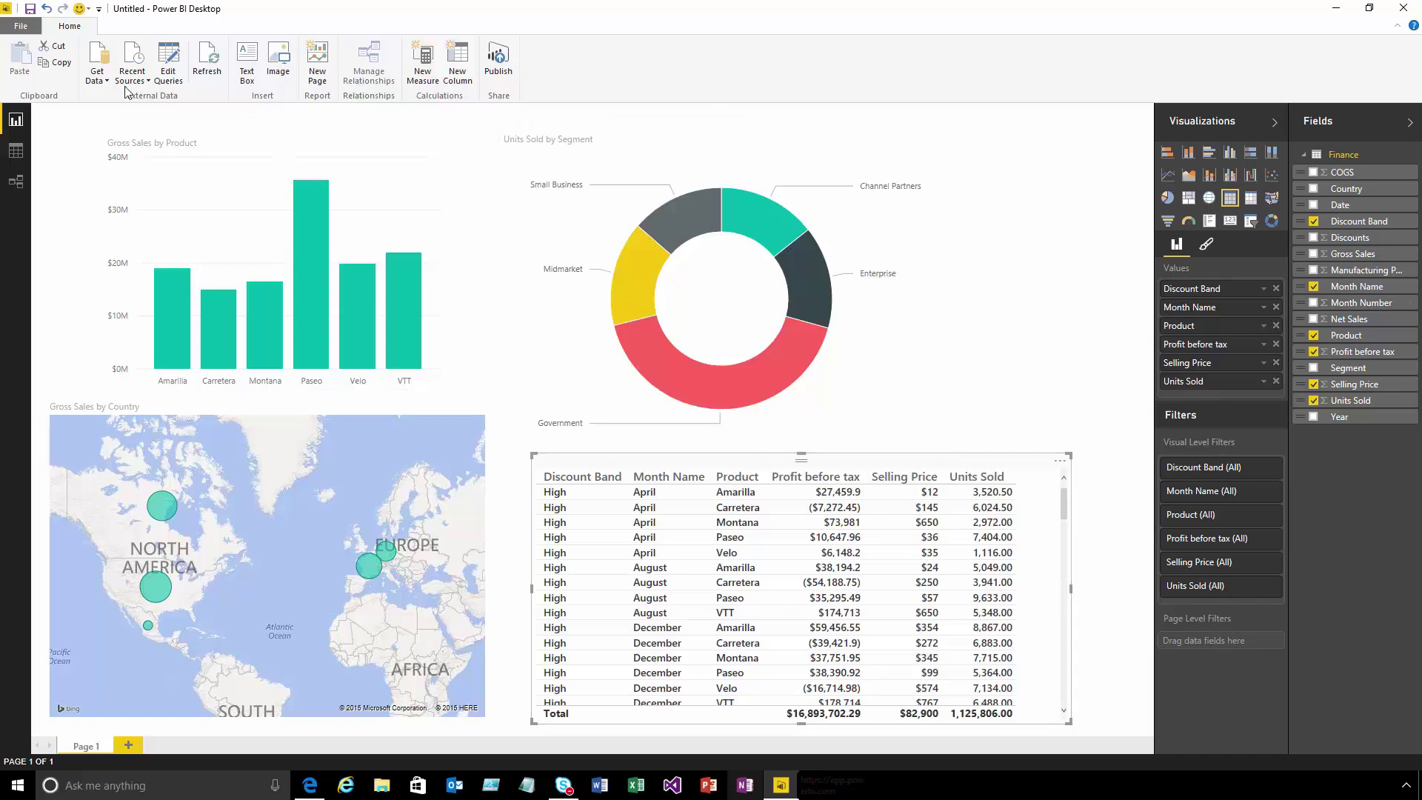
# Save the report as 'Sales Report' and publish it to Power BI online
pyautogui.click(22, 26)
pyautogui.click(442, 392)
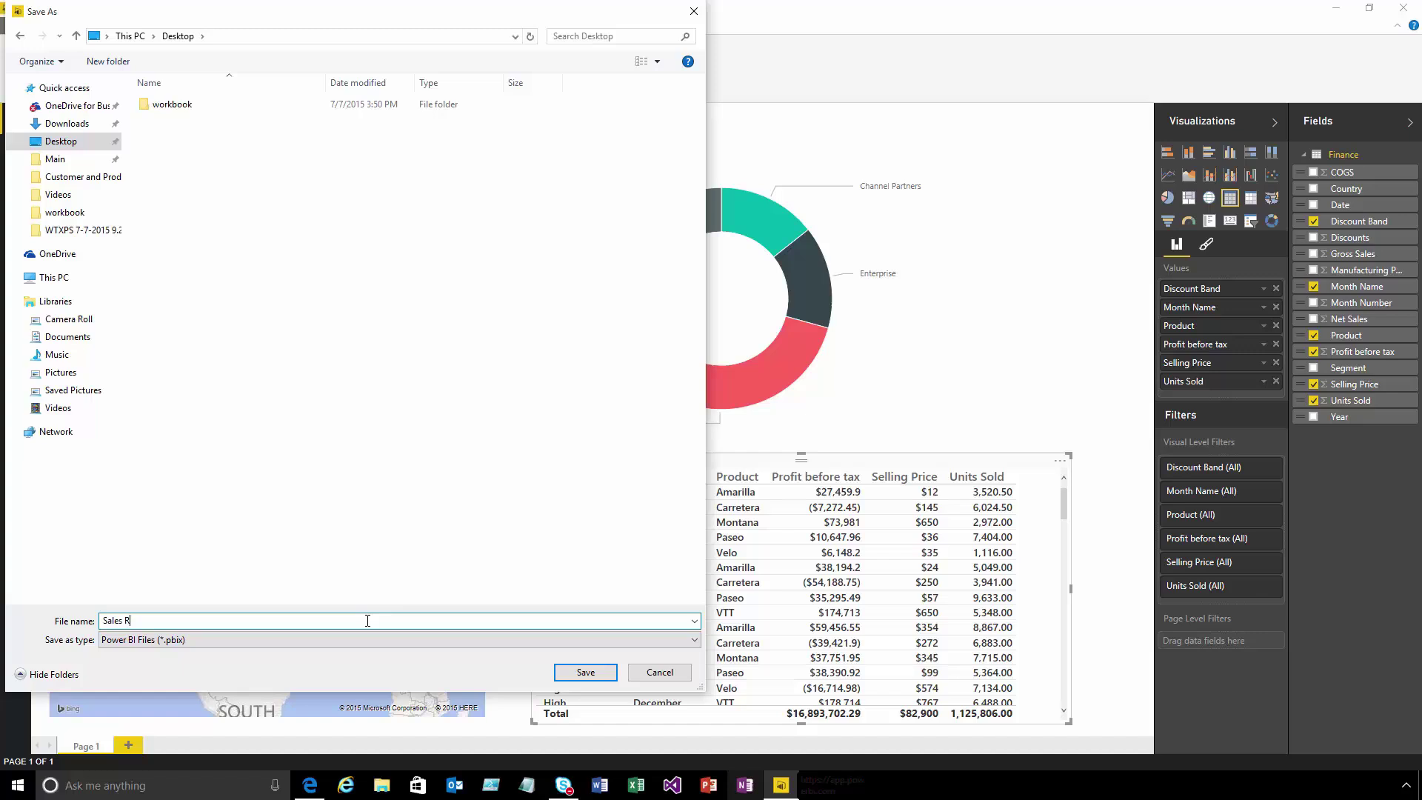
pyautogui.write('Sales Report')
pyautogui.press('Return')
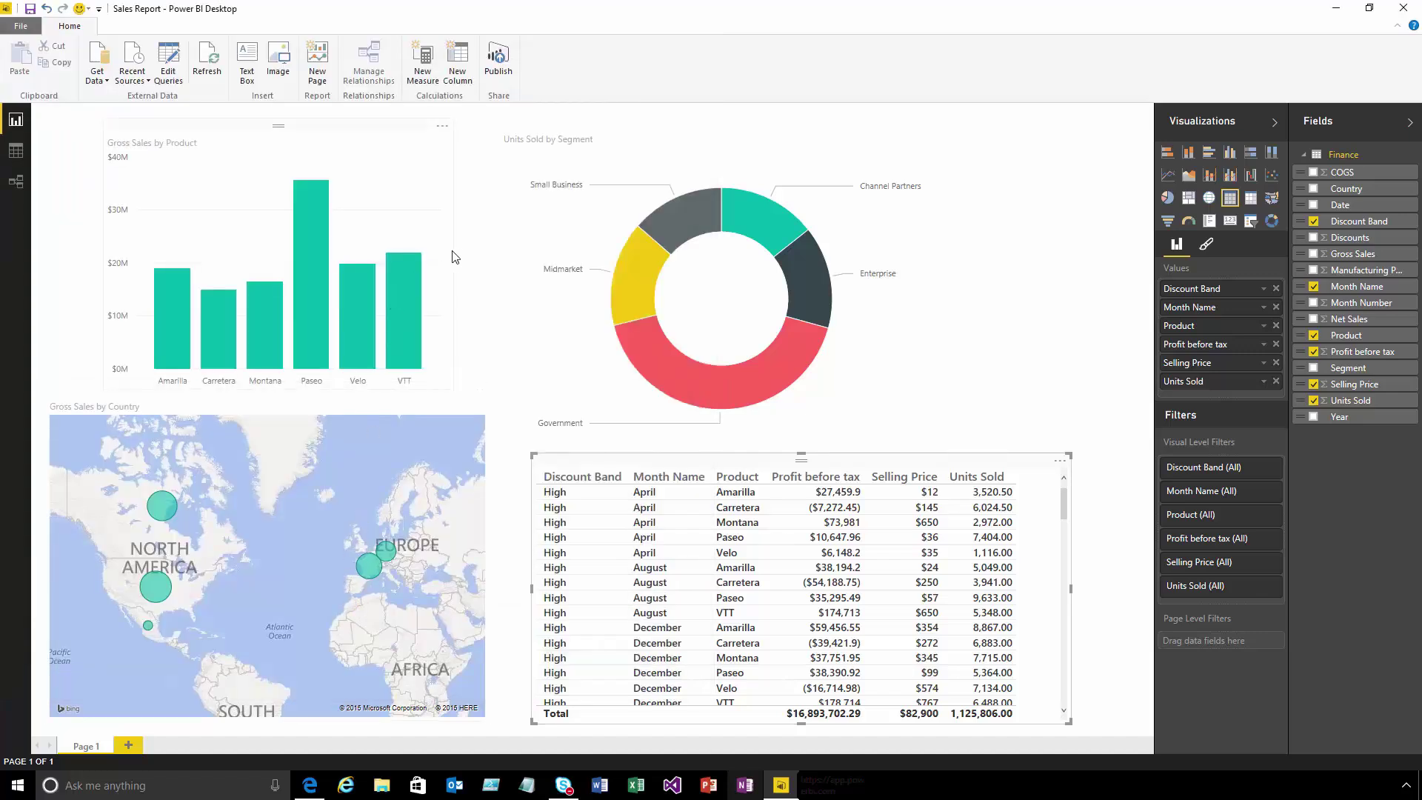
pyautogui.click(503, 72)
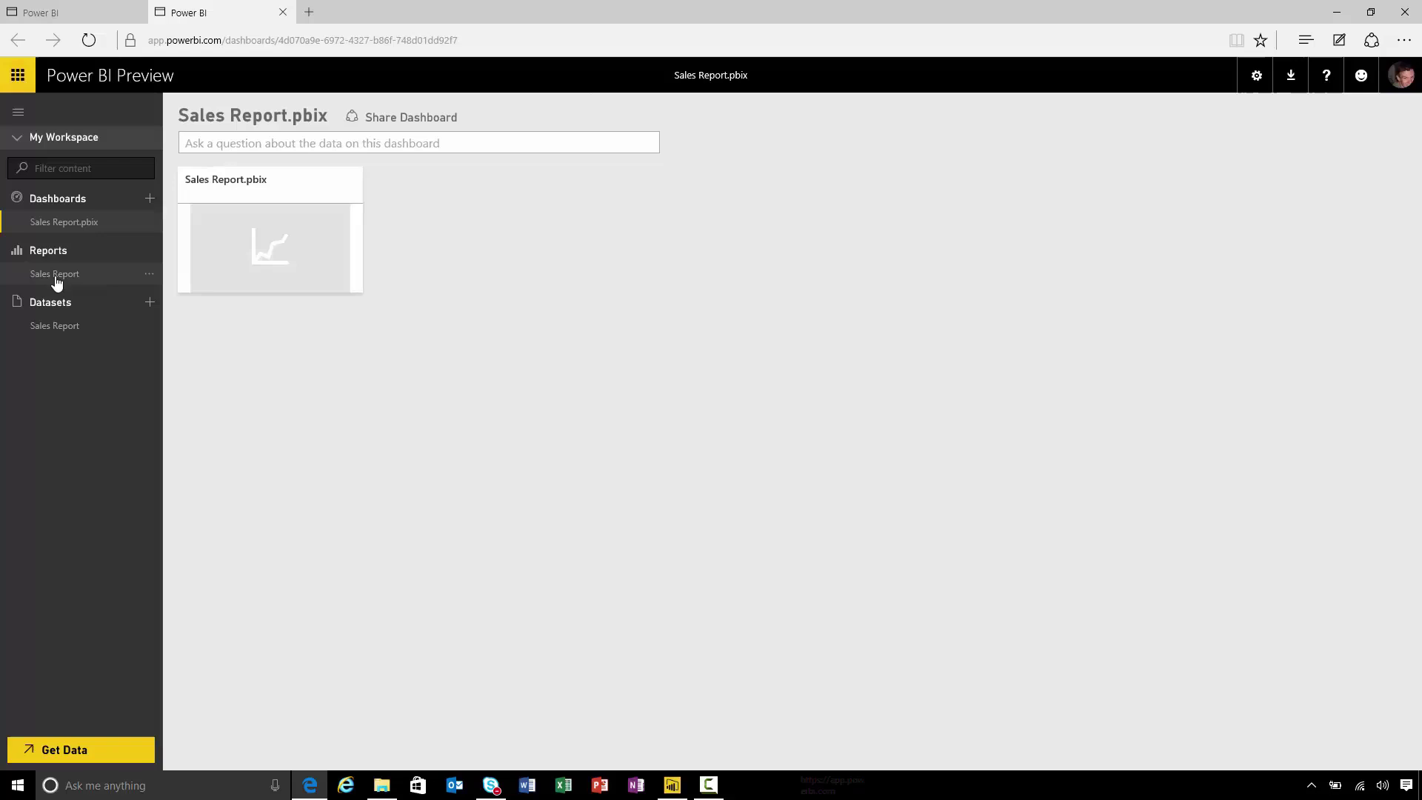
# Open the published Sales Report online and cross-filter it to the Paseo product
pyautogui.click(56, 276)
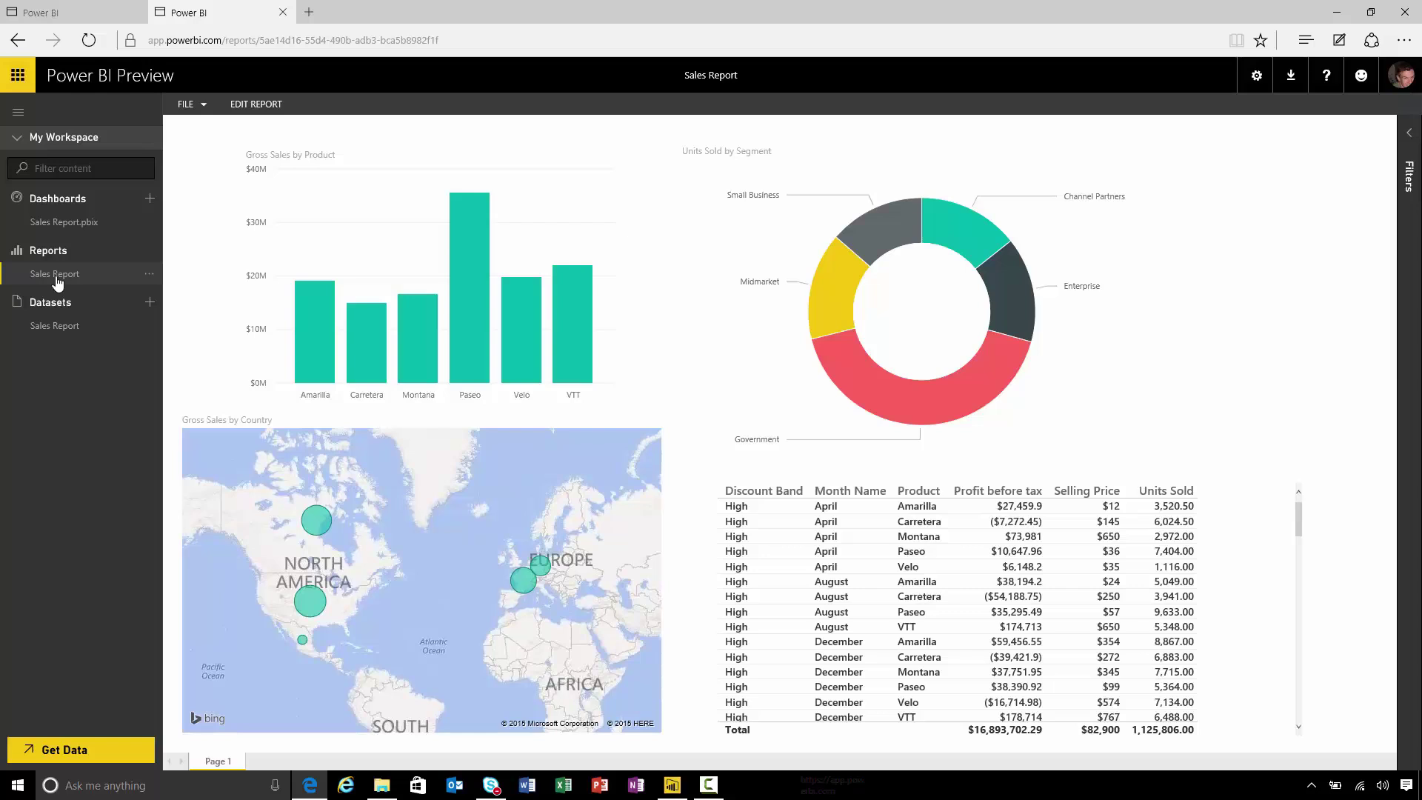
pyautogui.click(476, 313)
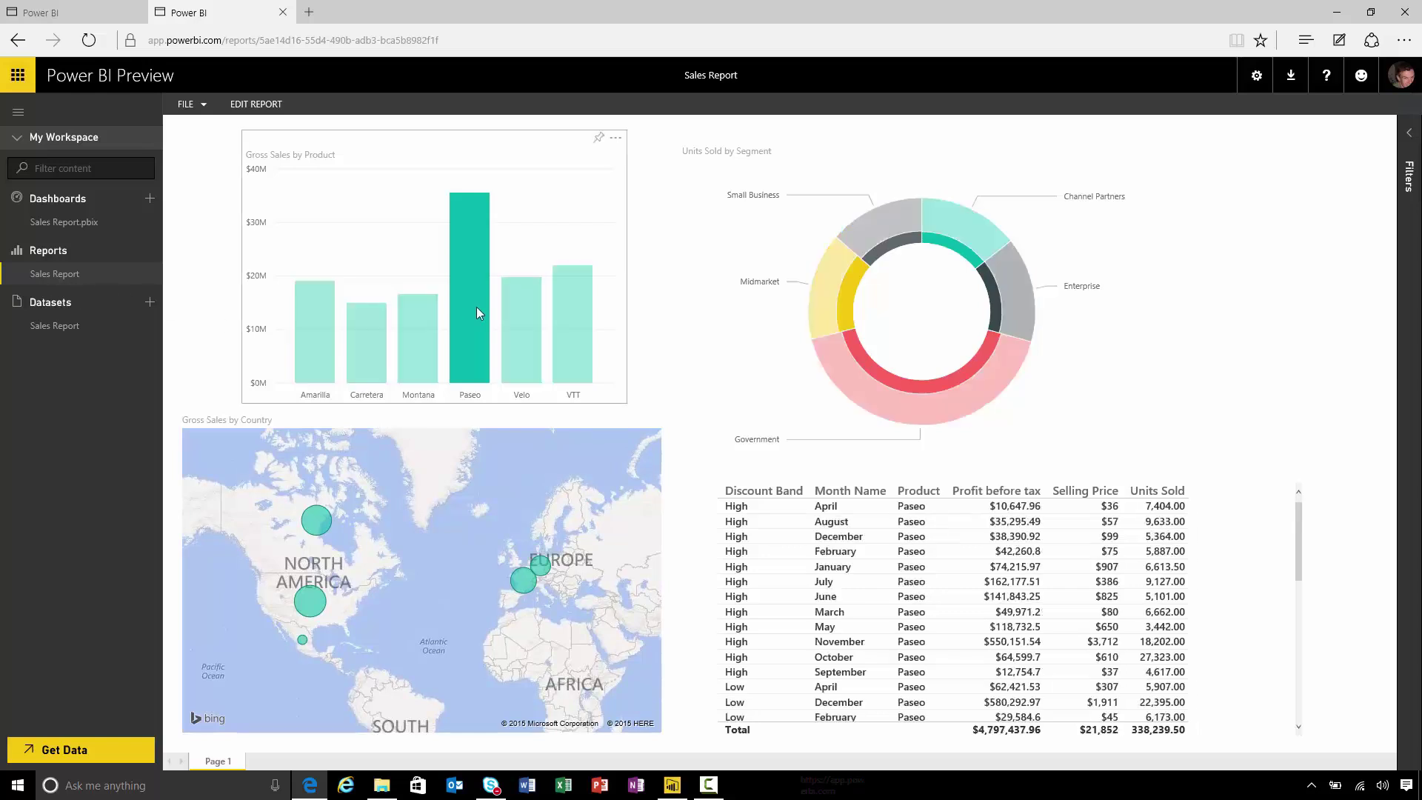